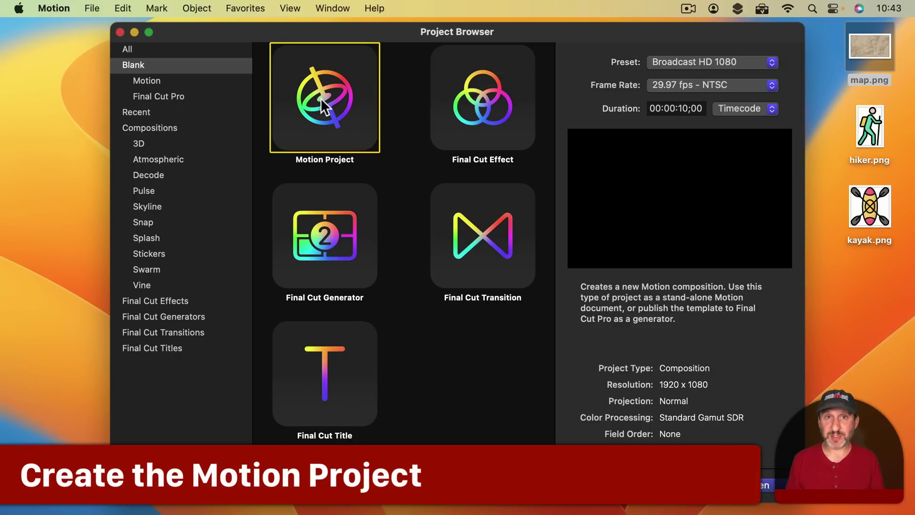
- Create a new Motion project and import map.png from the desktop into its Layers list
double_click(321, 98)
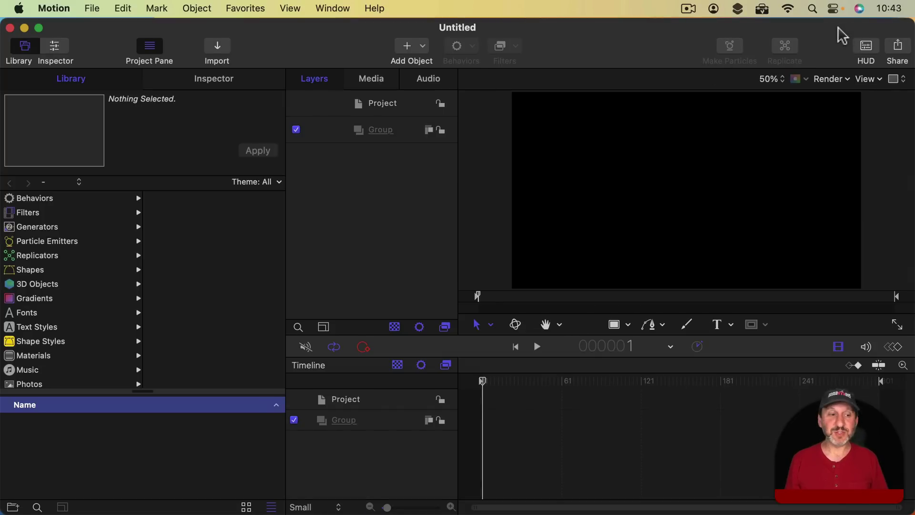
drag(842, 36, 732, 30)
click(895, 48)
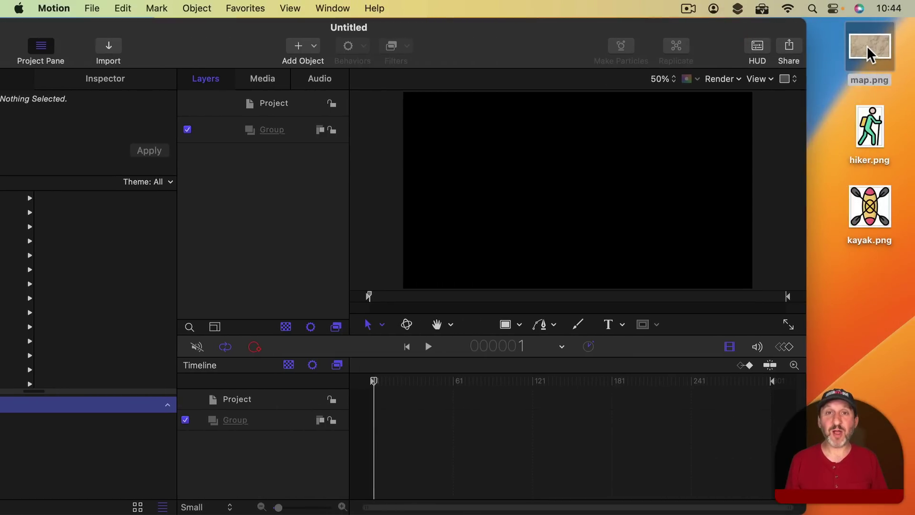
drag(868, 53, 251, 166)
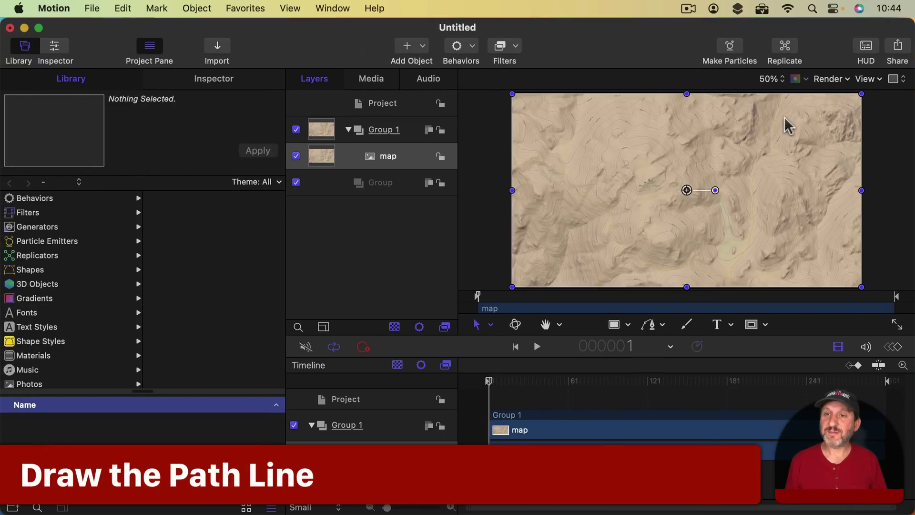
- Zoom the canvas to 200% and pan right and down over the dotted trail
click(772, 79)
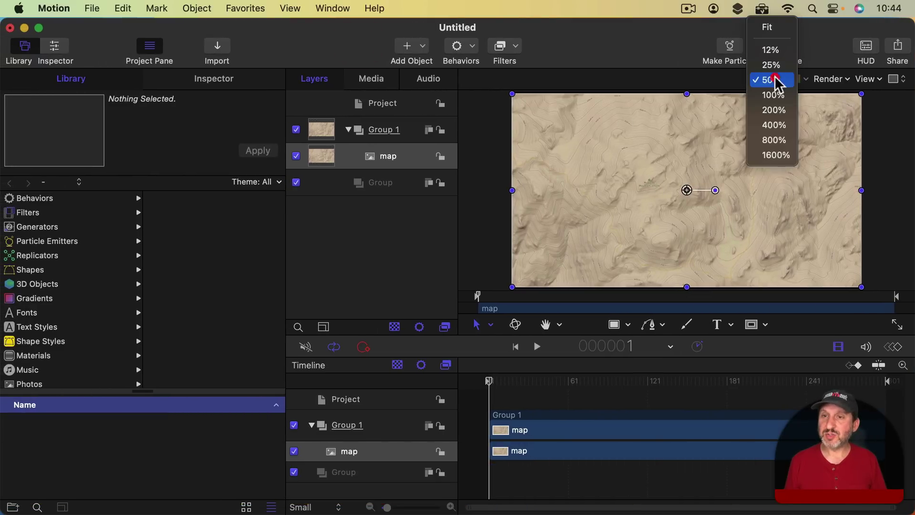
click(784, 111)
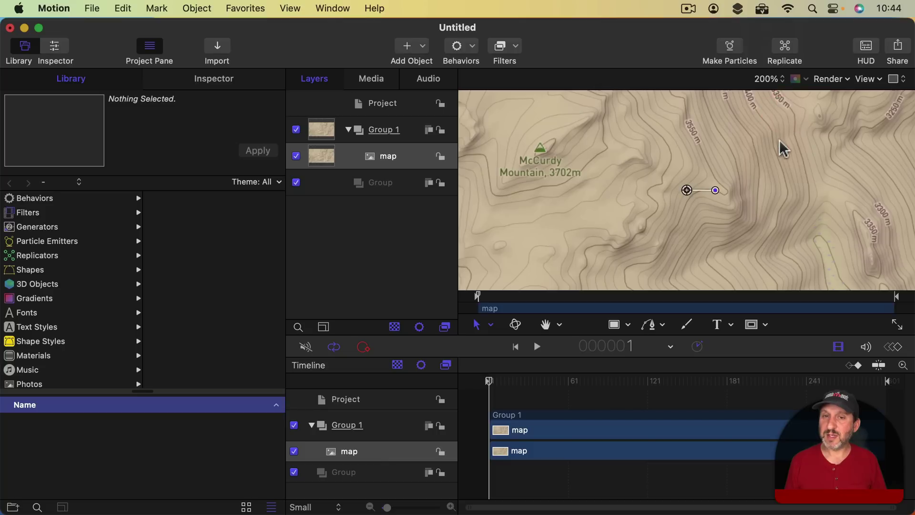
scroll(780, 141, right, 5)
scroll(780, 141, right, 2)
scroll(779, 141, right, 2)
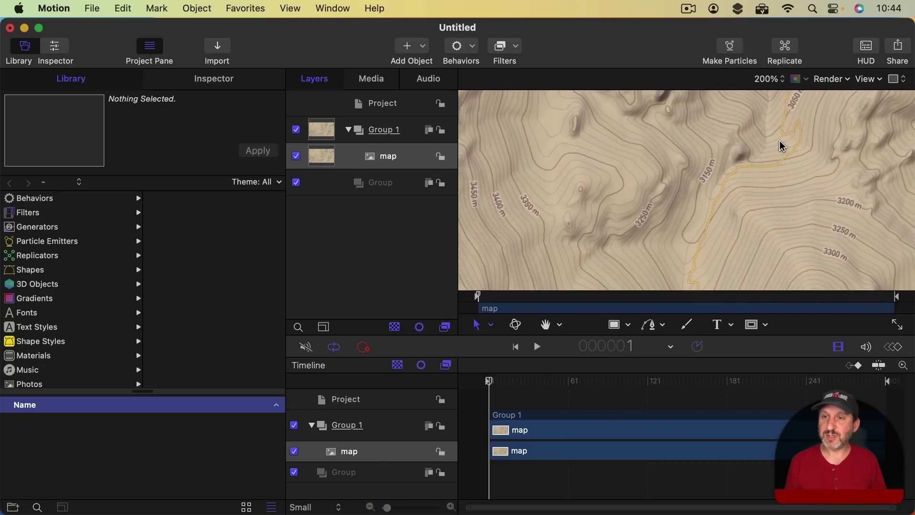
scroll(780, 141, right, 2)
scroll(780, 141, right, 2)
scroll(779, 145, right, 2)
scroll(779, 145, right, 2)
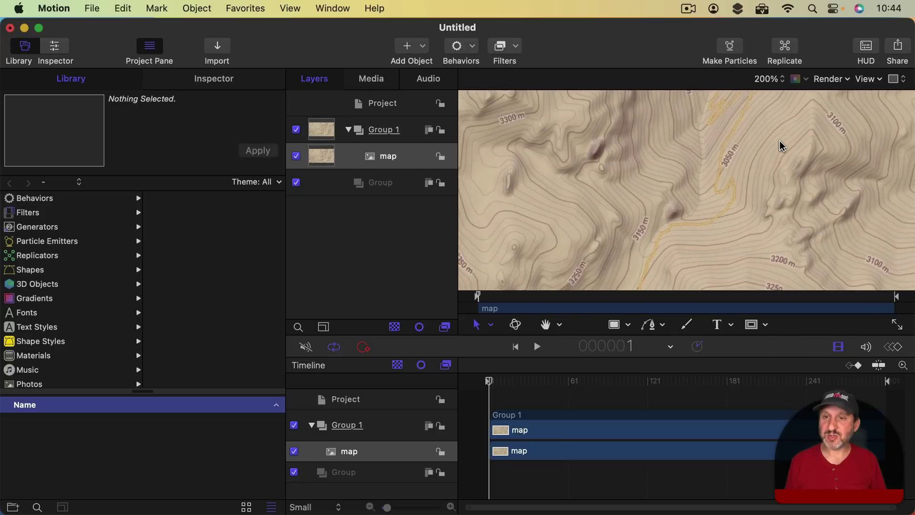
scroll(779, 146, right, 2)
scroll(779, 146, right, 2)
scroll(779, 146, down, 2)
scroll(779, 146, down, 2)
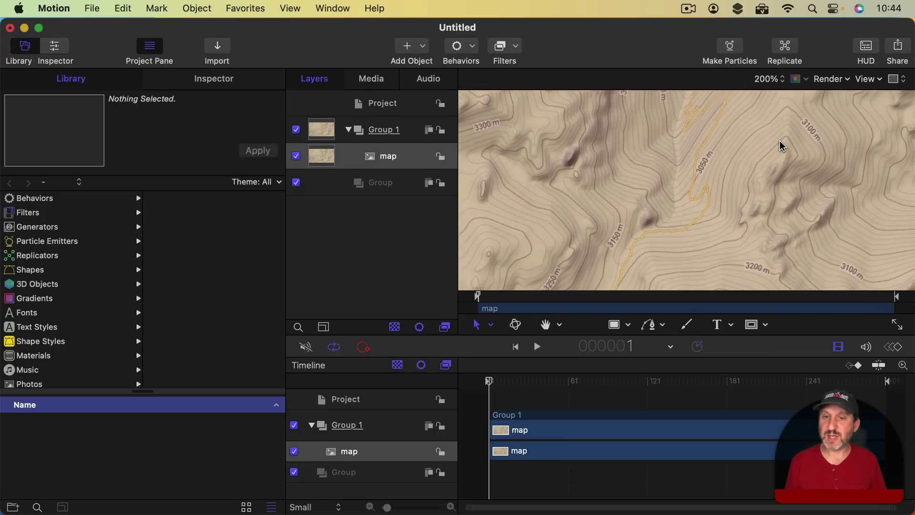
scroll(779, 146, down, 2)
scroll(777, 148, down, 2)
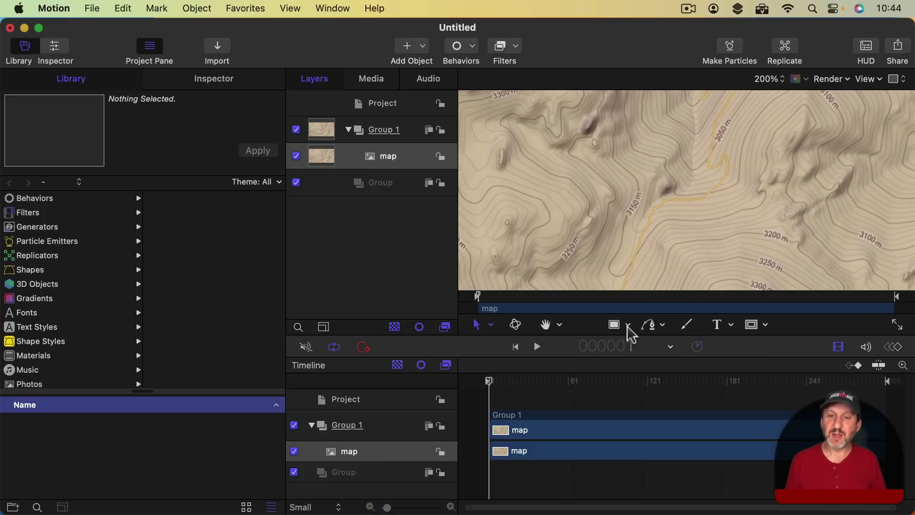
- Switch the pen tool to Bezier and trace points down the first stretch of the trail
click(662, 323)
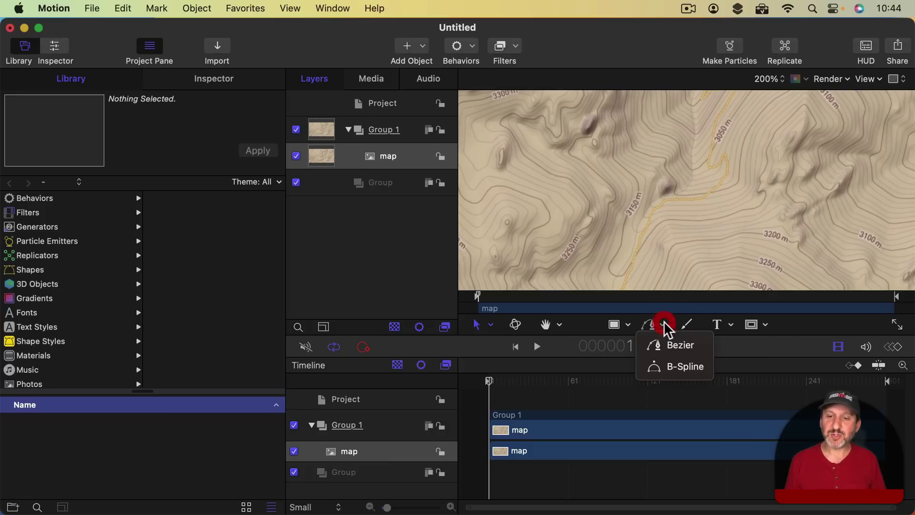
click(673, 344)
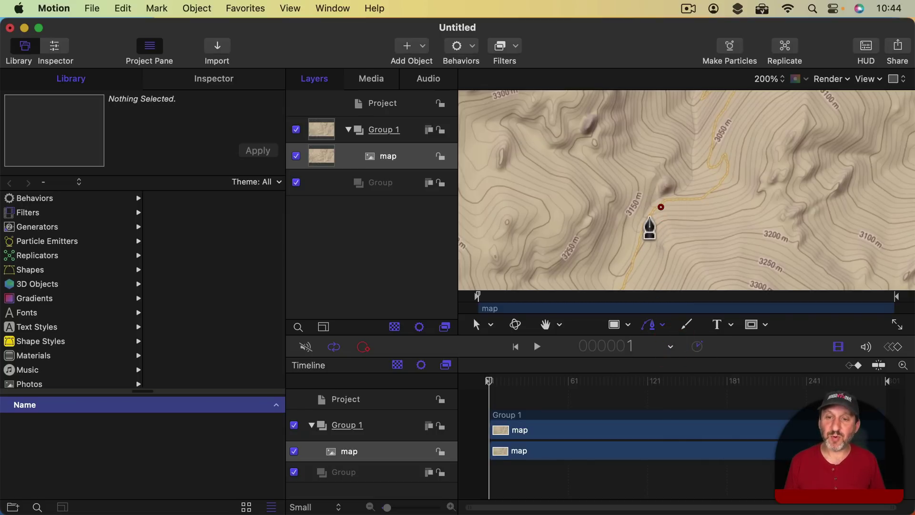
click(651, 212)
click(646, 229)
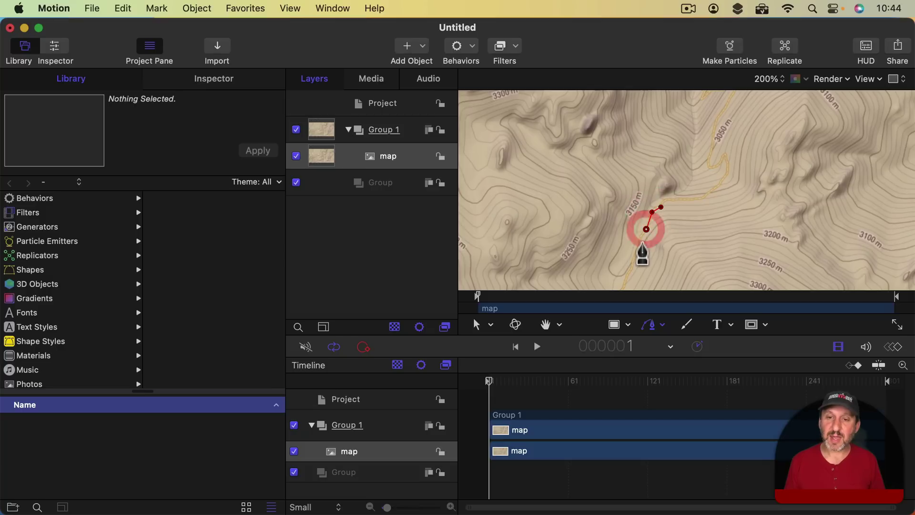
click(640, 247)
click(629, 271)
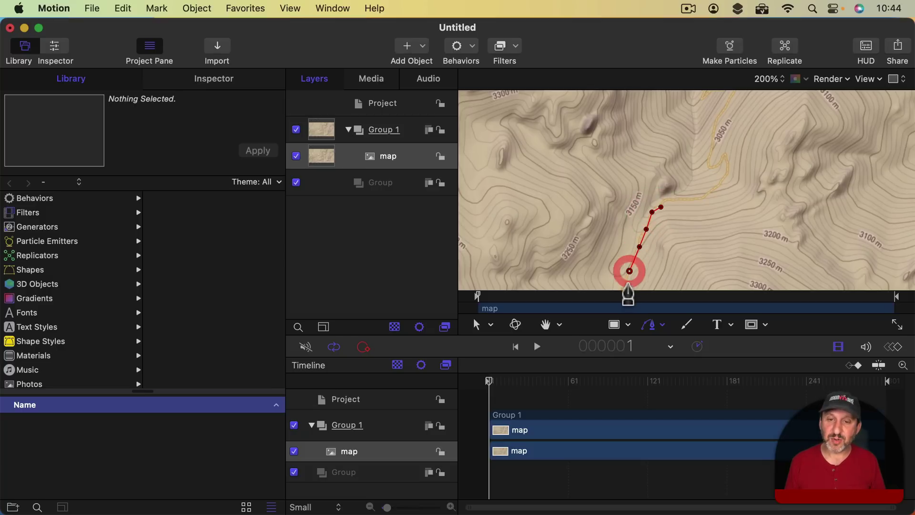
click(624, 286)
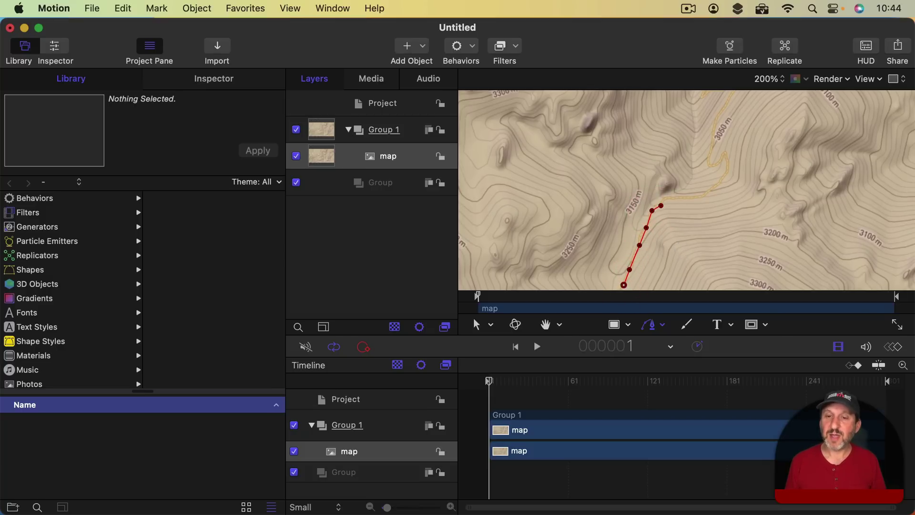
scroll(679, 247, down, 5)
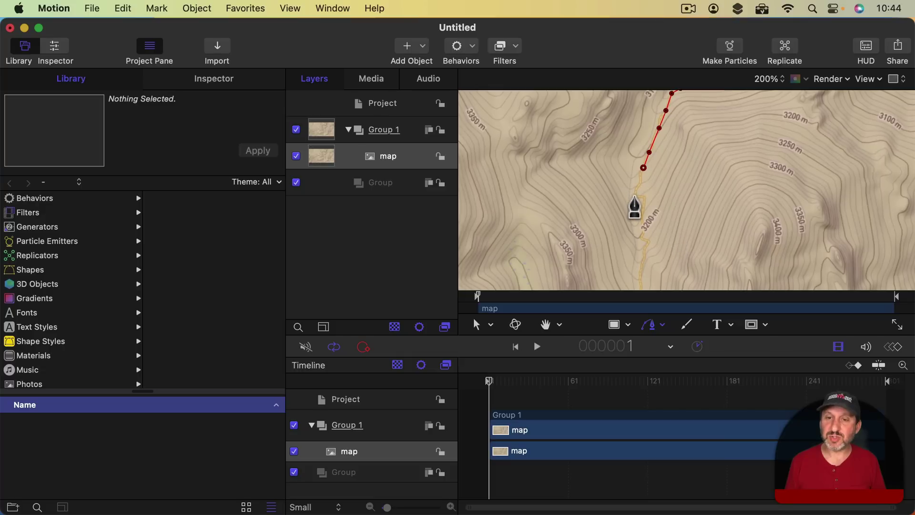
click(634, 197)
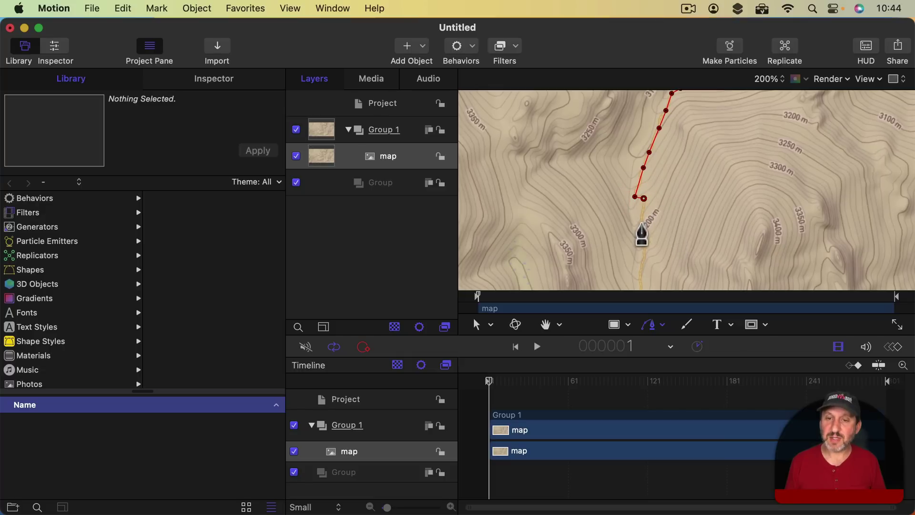
click(642, 224)
click(648, 244)
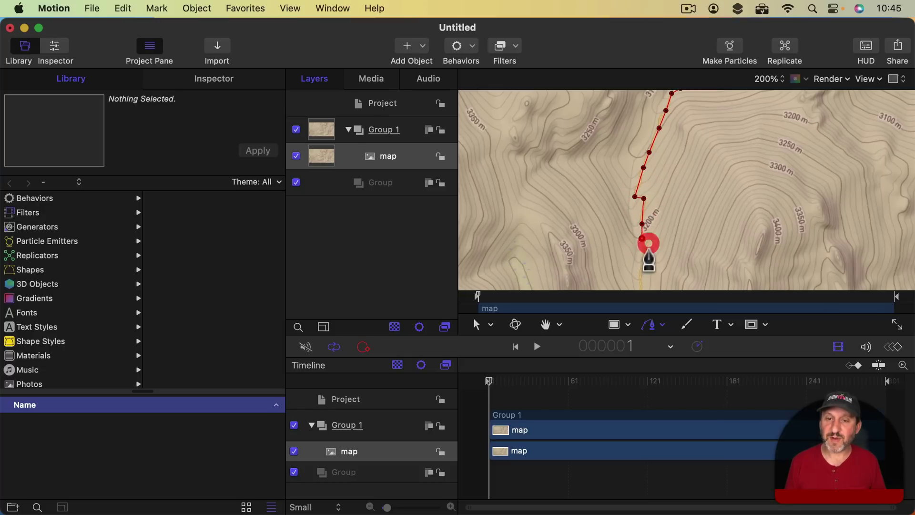
- Continue the Bezier path through the trail's bends and along its leftward stretch
scroll(646, 258, down, 5)
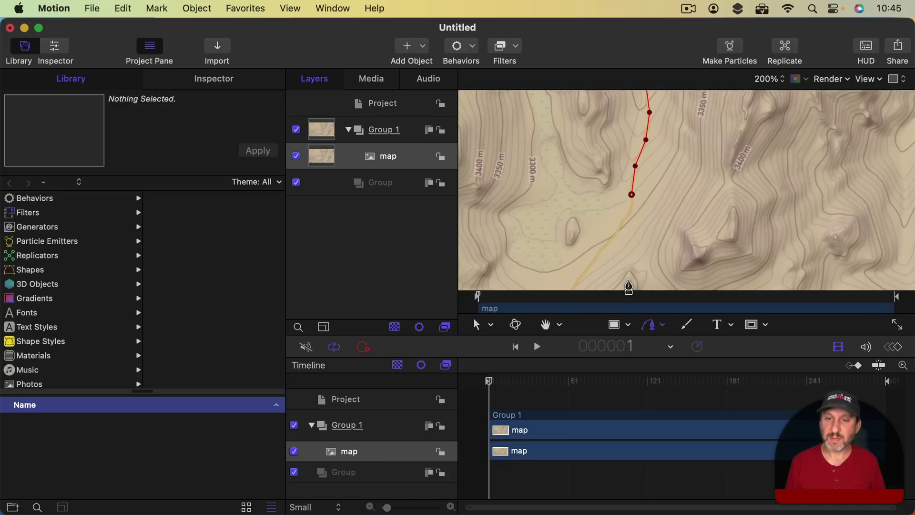
click(611, 231)
click(615, 250)
click(591, 249)
click(558, 238)
click(523, 227)
click(527, 194)
scroll(527, 194, left, 5)
click(505, 210)
scroll(604, 241, left, 5)
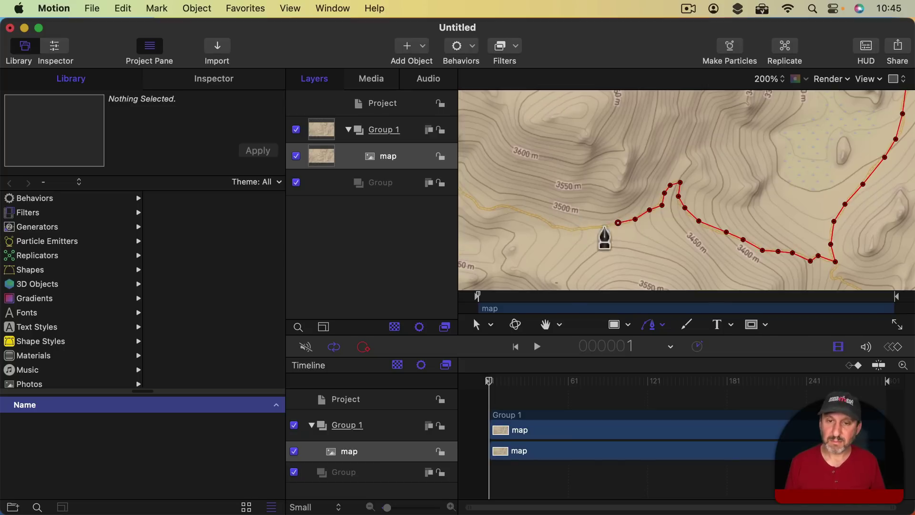
click(466, 206)
click(523, 185)
- Extend the path up to the trail's end and close it into a shape
scroll(524, 188, up, 5)
click(527, 102)
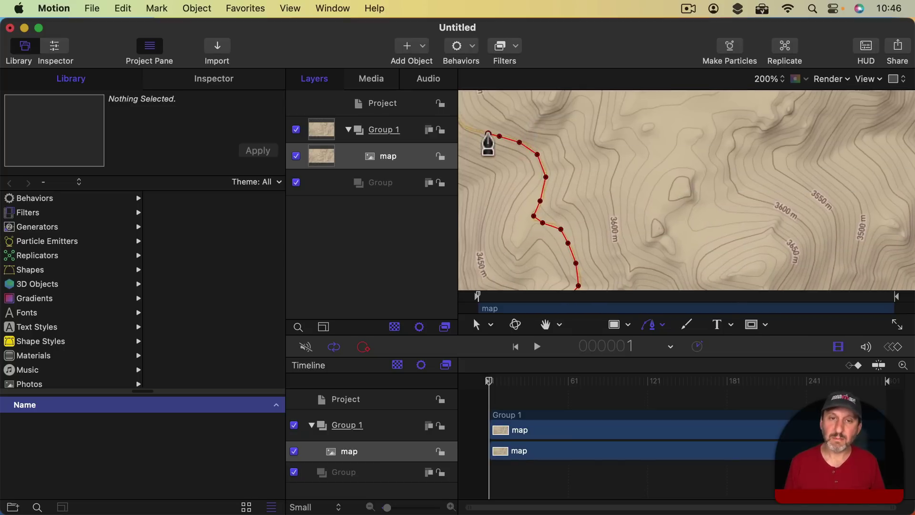
scroll(490, 143, up, 5)
scroll(541, 170, left, 5)
click(555, 150)
click(532, 134)
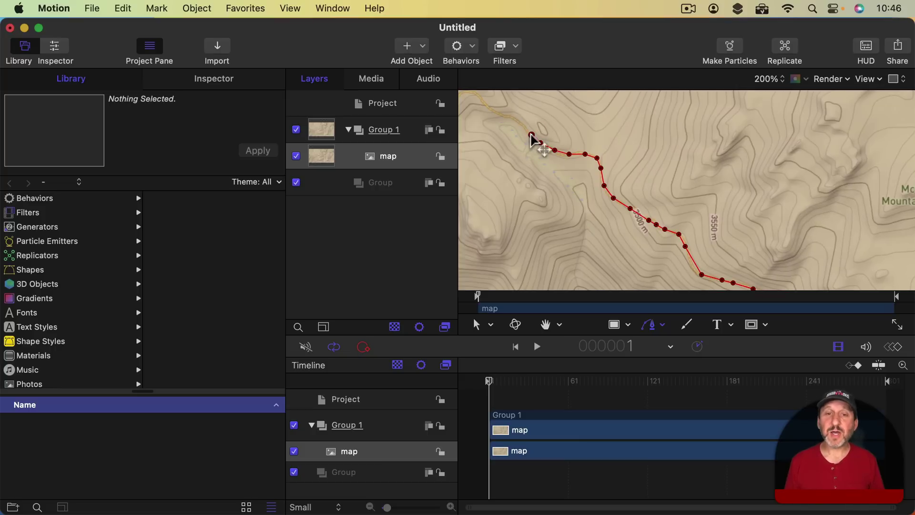
click(531, 135)
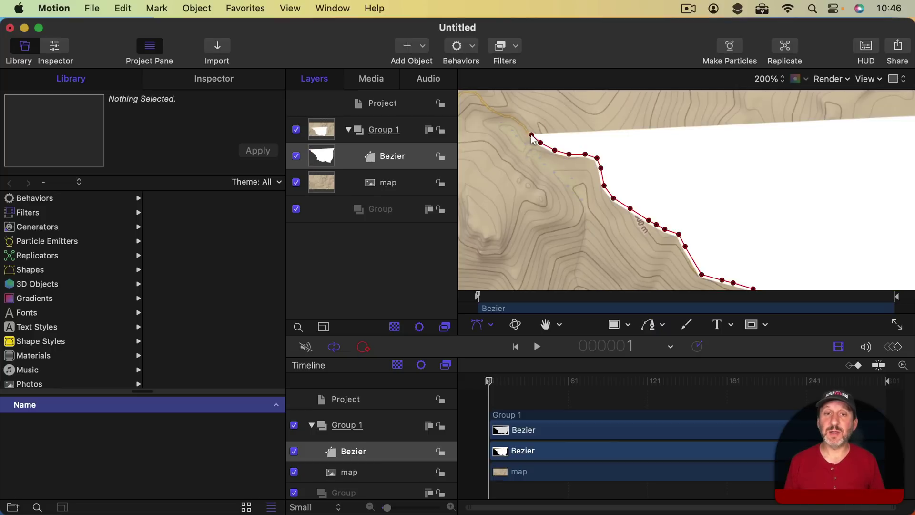
- Turn off the Bezier shape's white fill in the Inspector's Style settings
scroll(639, 182, down, 3)
scroll(639, 181, down, 3)
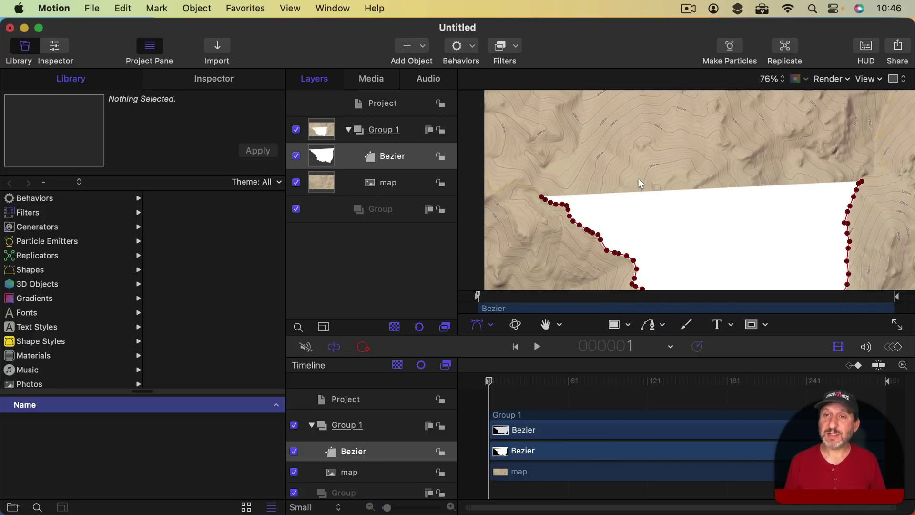
scroll(639, 181, down, 2)
scroll(638, 183, down, 1)
scroll(639, 183, down, 1)
scroll(639, 183, down, 1)
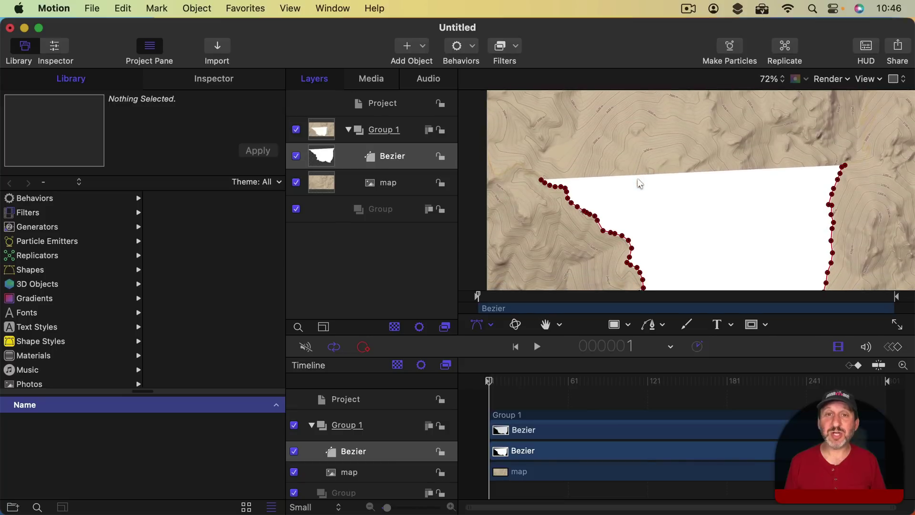
scroll(638, 183, down, 1)
scroll(639, 183, down, 2)
scroll(639, 184, down, 1)
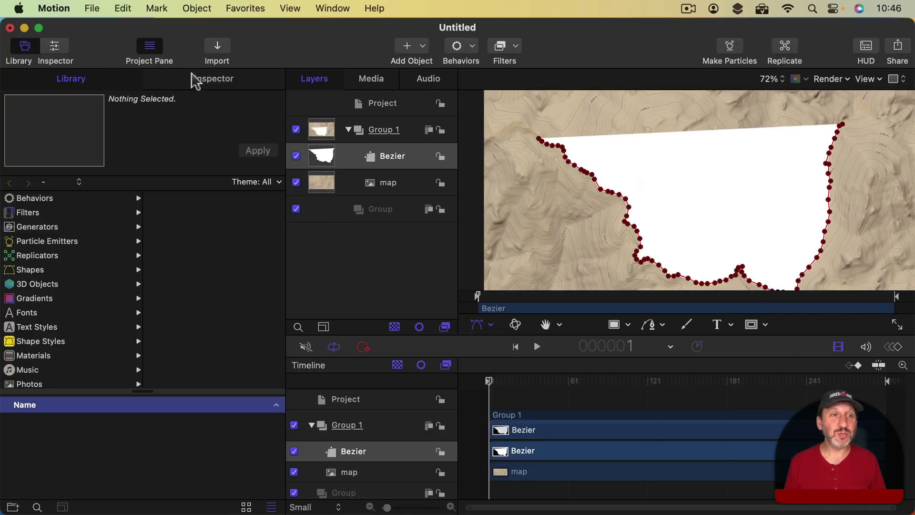
click(214, 79)
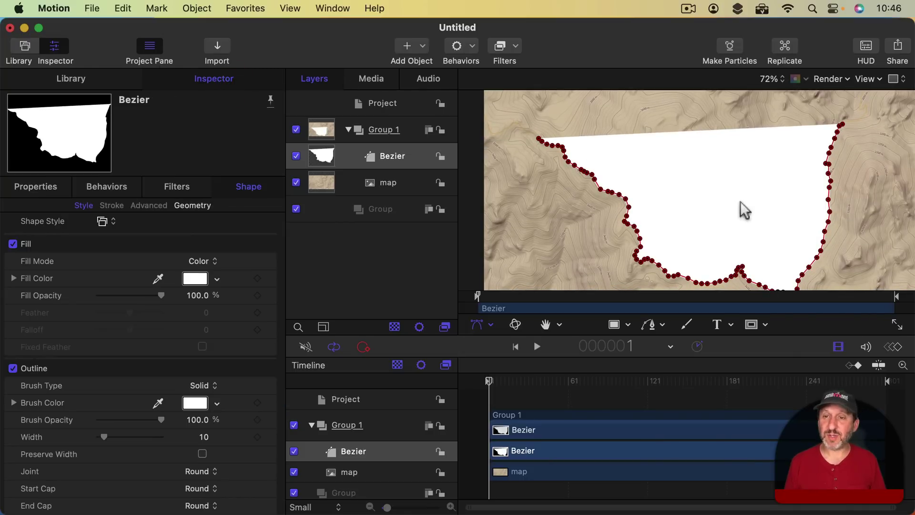
mouse_move(135, 244)
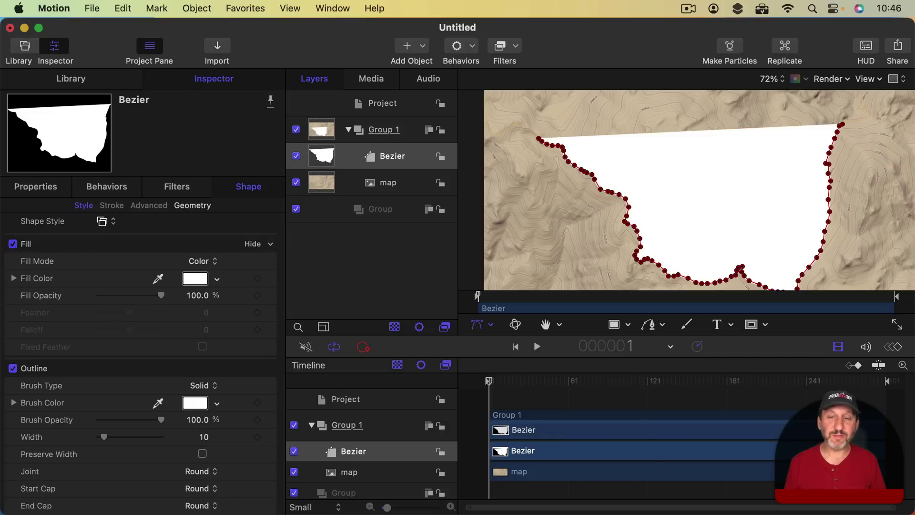
click(13, 243)
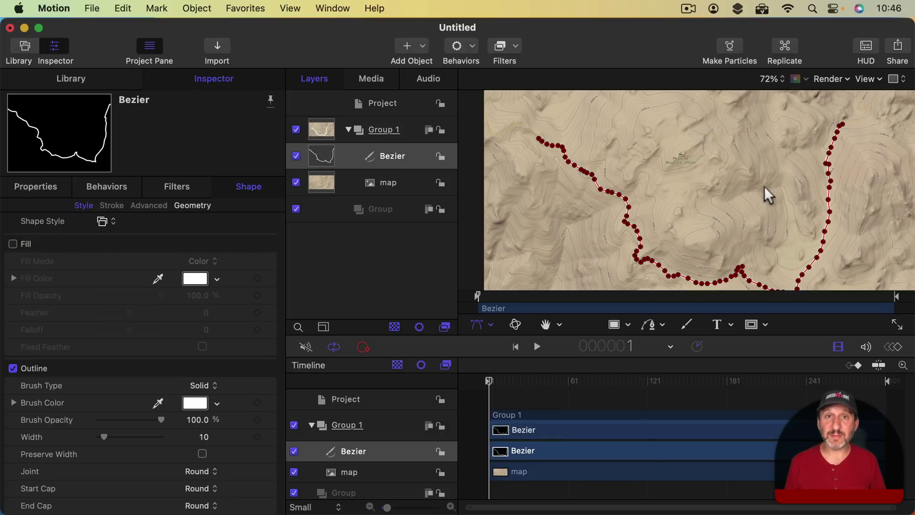
mouse_move(214, 403)
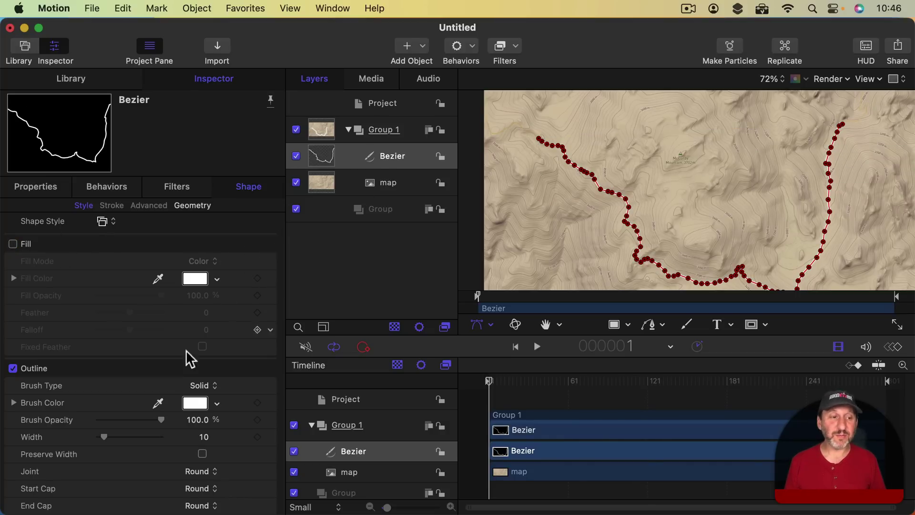
- Set the route's outline brush colour to red and outline width to 2
click(217, 405)
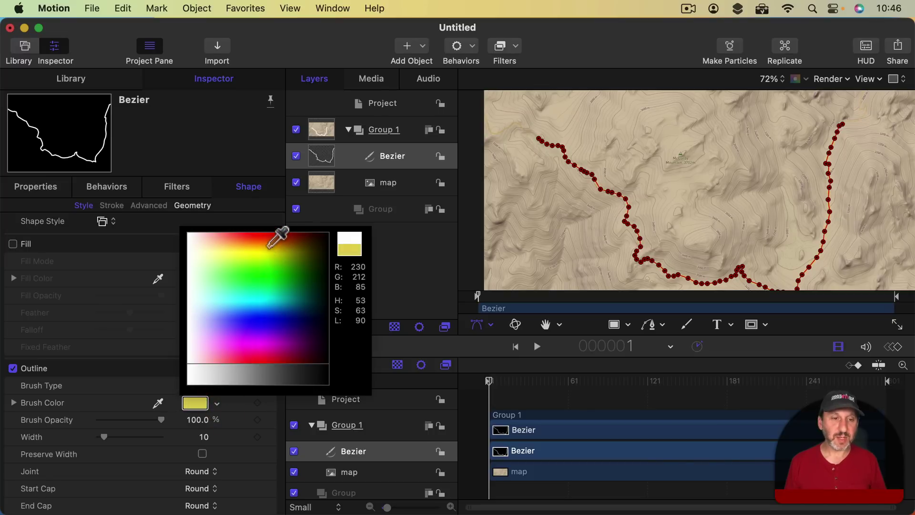
click(250, 235)
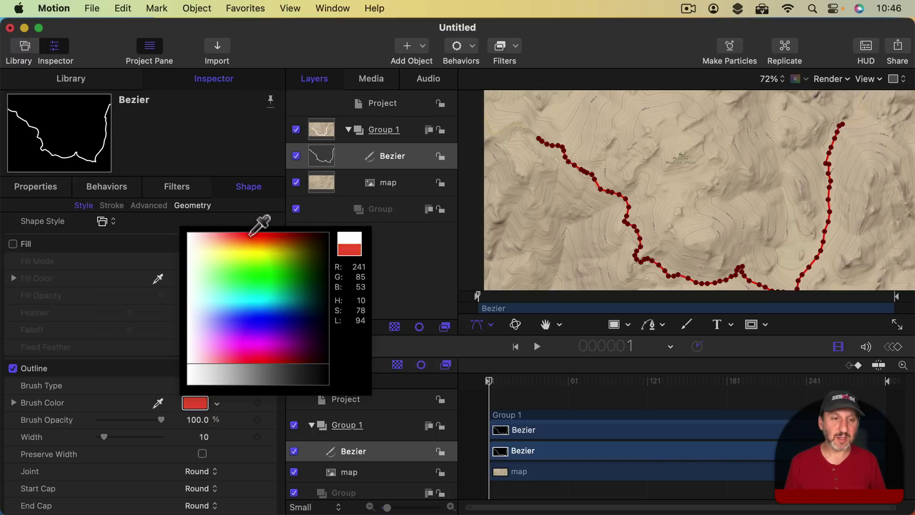
click(251, 236)
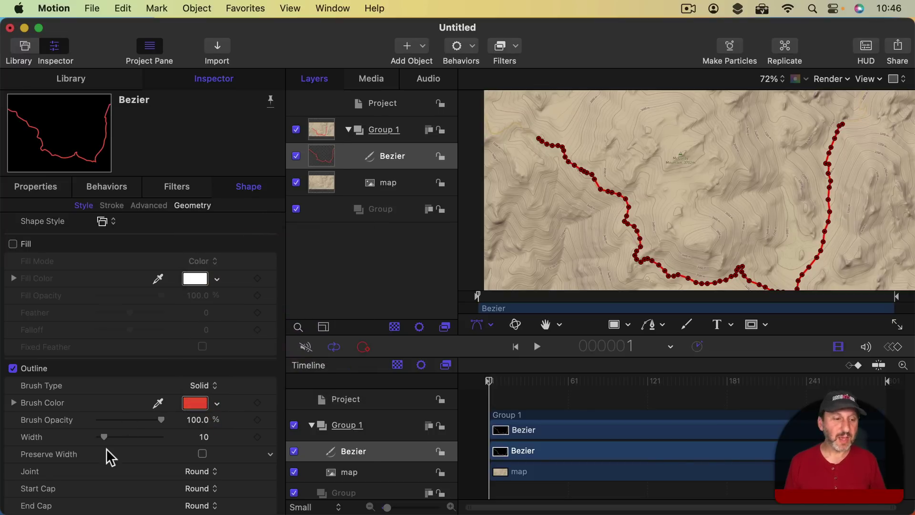
mouse_move(105, 436)
mouse_down()
mouse_move(120, 439)
mouse_move(104, 440)
mouse_up()
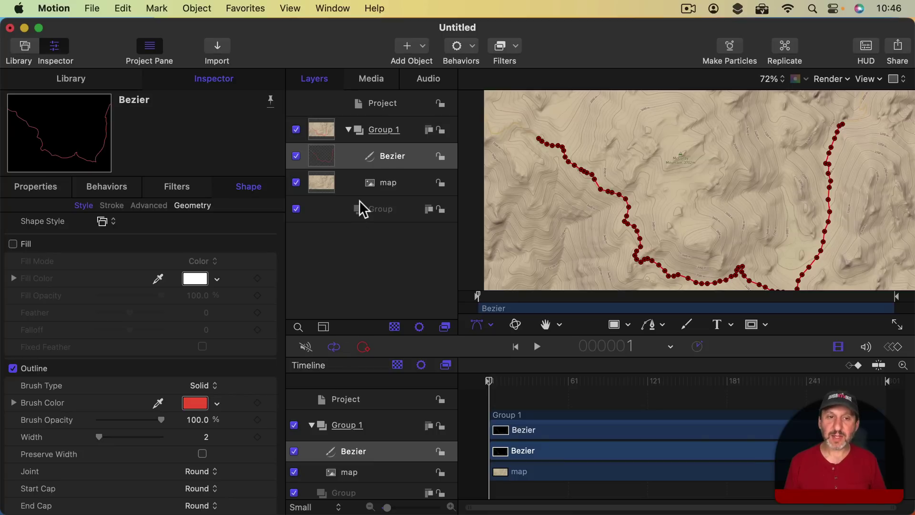
- Reselect the red route and open the point menu on one of its control points
click(361, 248)
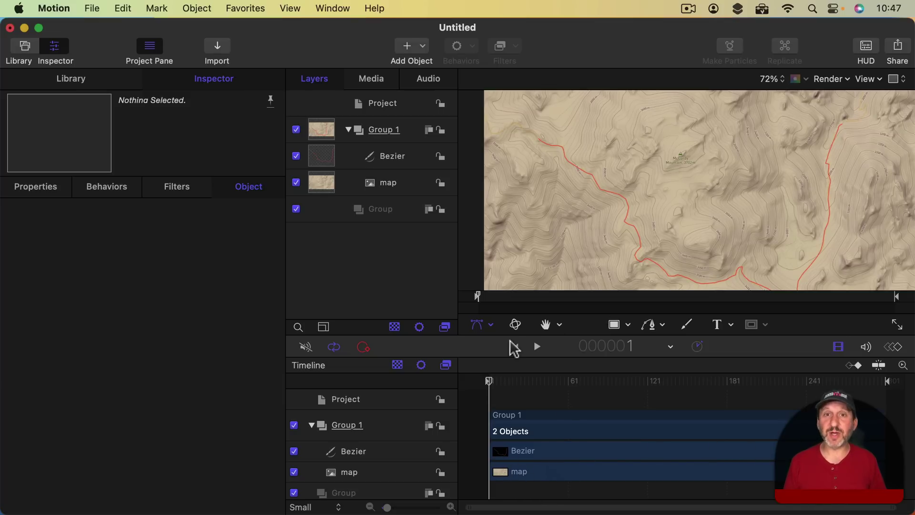
scroll(686, 210, right, 1)
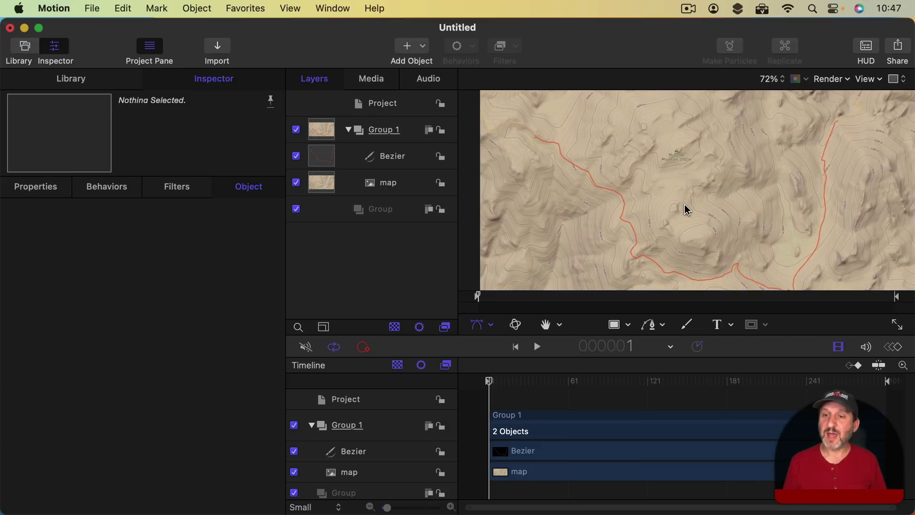
scroll(686, 210, right, 2)
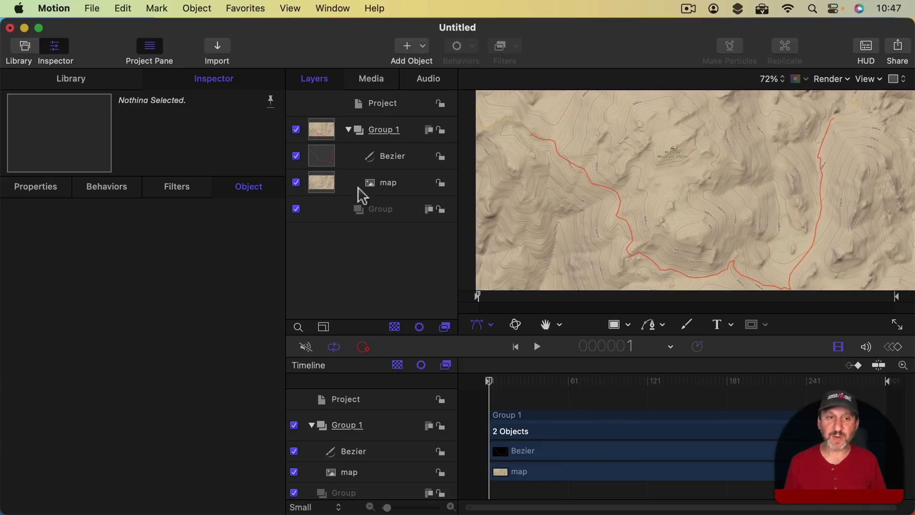
click(322, 159)
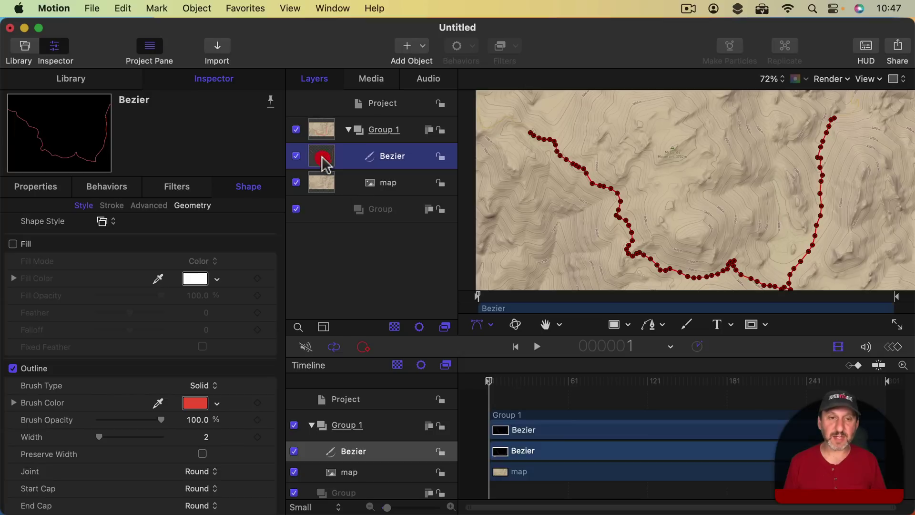
click(593, 184)
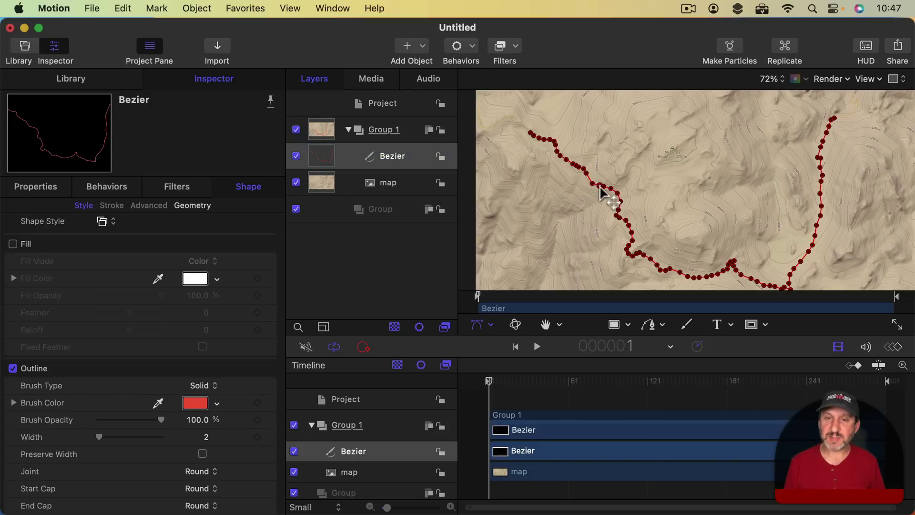
ctrl+click(599, 186)
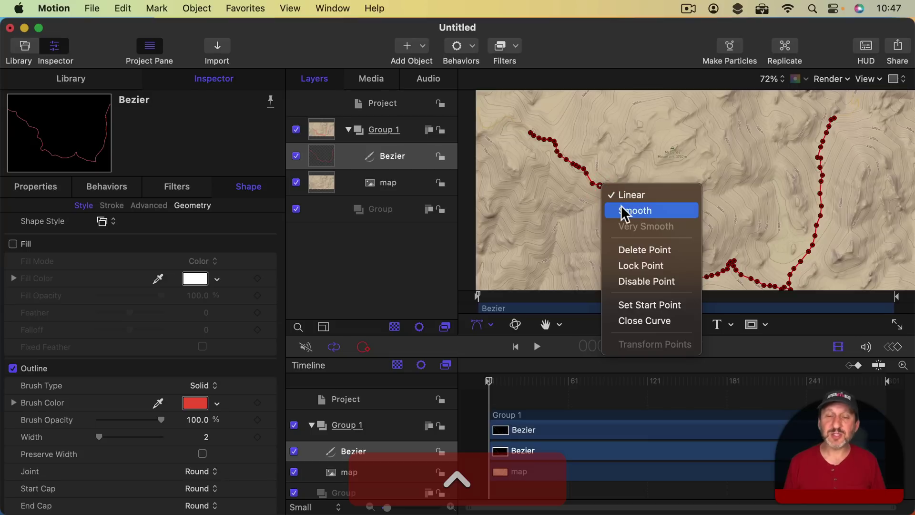
- Select all the route's control points with Cmd+A and convert them to Smooth
click(600, 187)
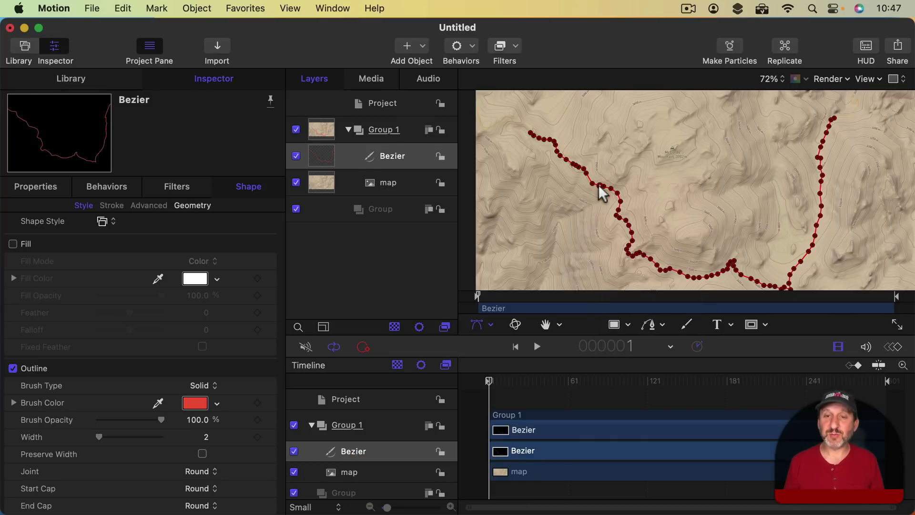
key(super+a)
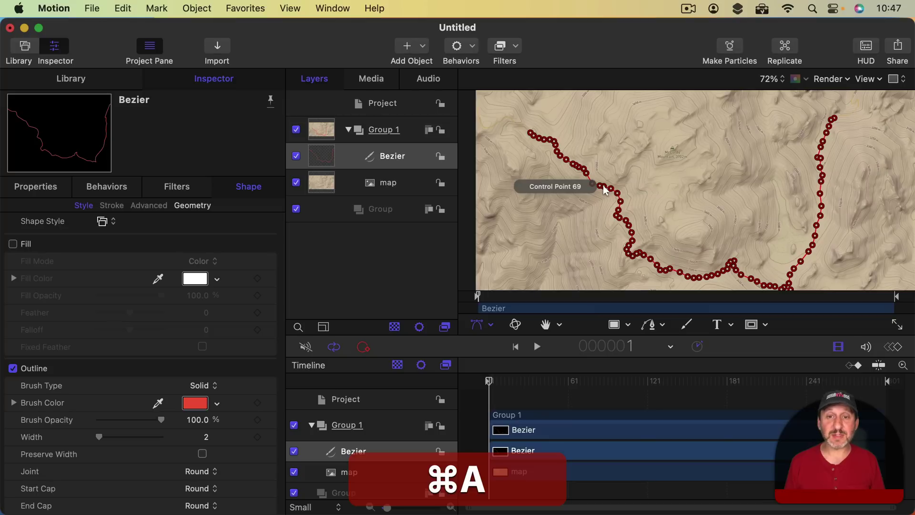
ctrl+click(566, 160)
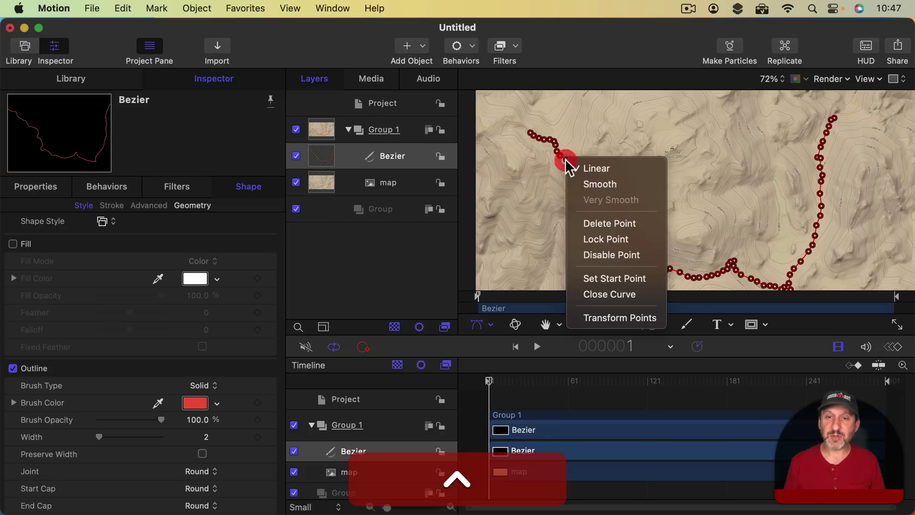
click(589, 187)
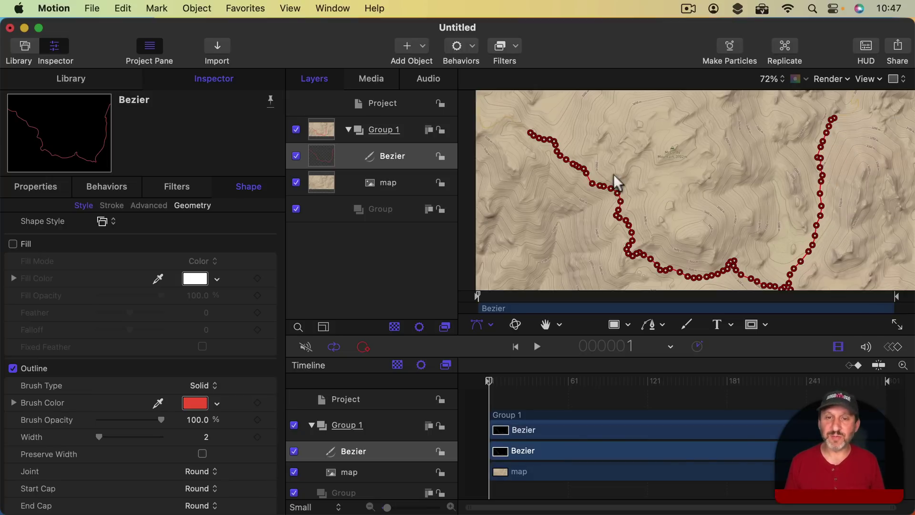
click(550, 411)
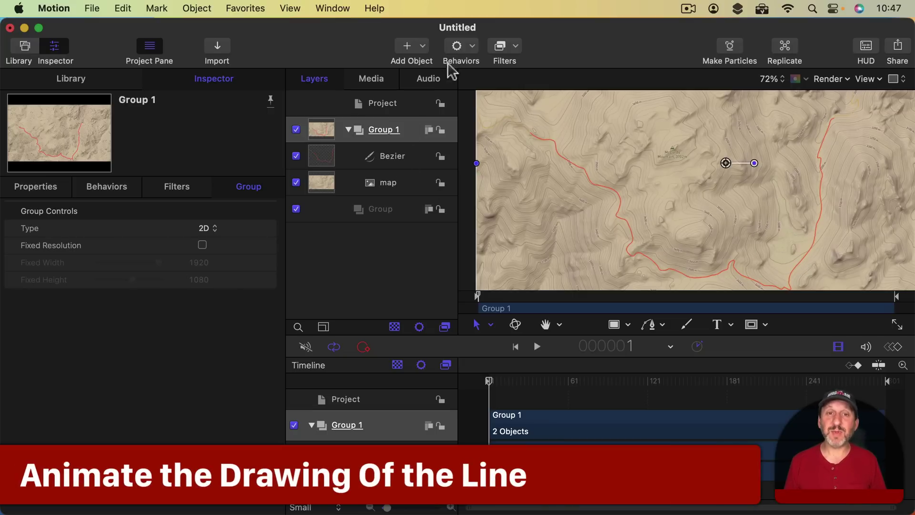
- Apply a Shape > Write On behavior to the Bezier route and scrub to preview it
click(357, 161)
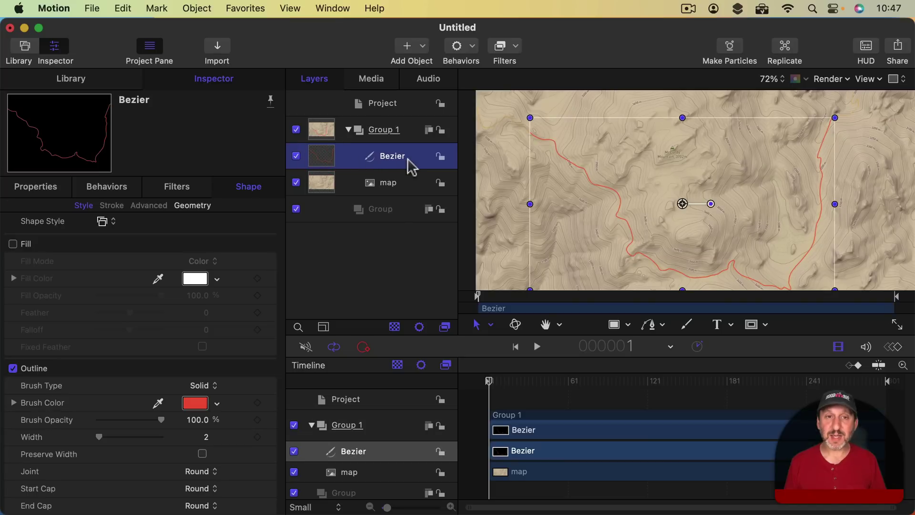
click(469, 46)
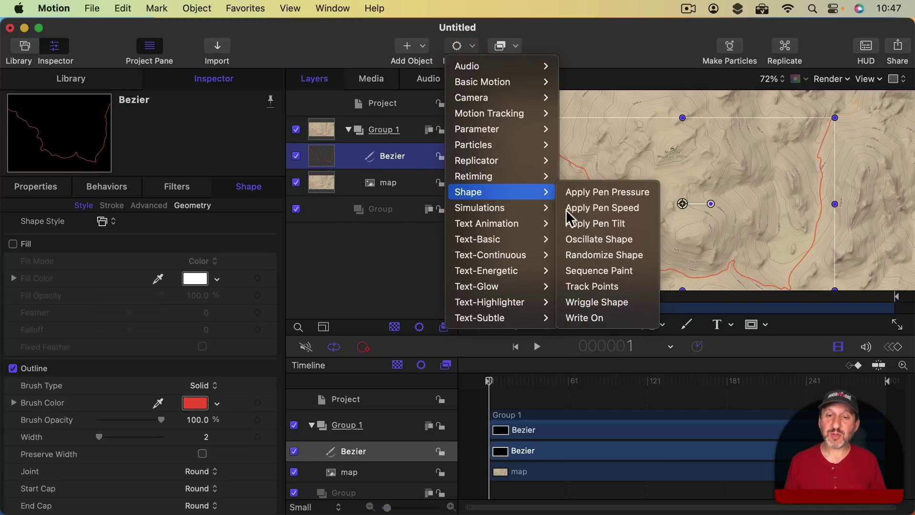
mouse_move(468, 192)
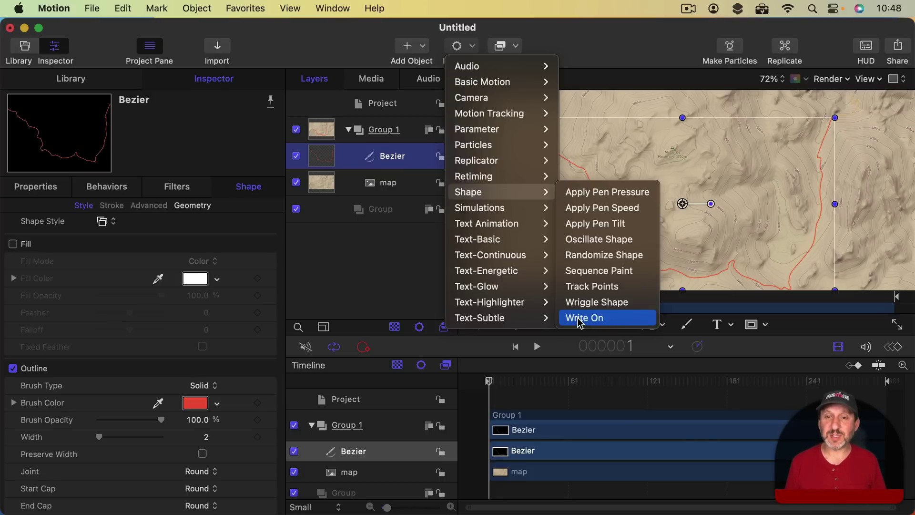
click(579, 318)
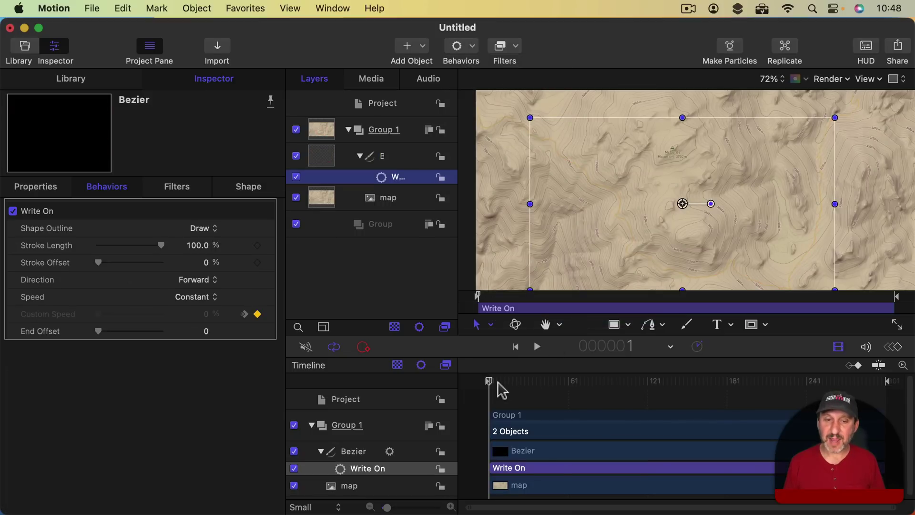
mouse_move(496, 387)
mouse_down()
mouse_move(844, 389)
mouse_move(515, 398)
mouse_move(736, 405)
mouse_move(873, 384)
mouse_move(564, 409)
mouse_up()
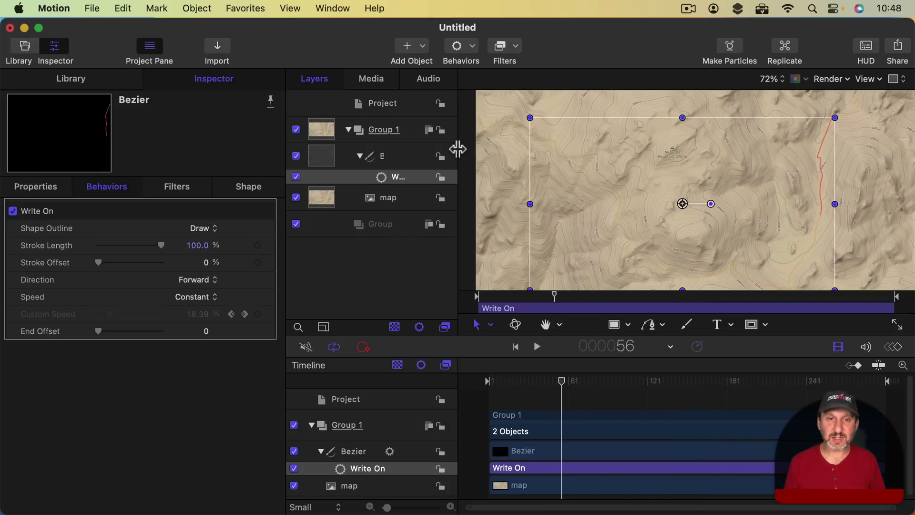
- Widen the Layers list, keep Write On speed at Constant, and scrub the timeline
drag(458, 149, 529, 147)
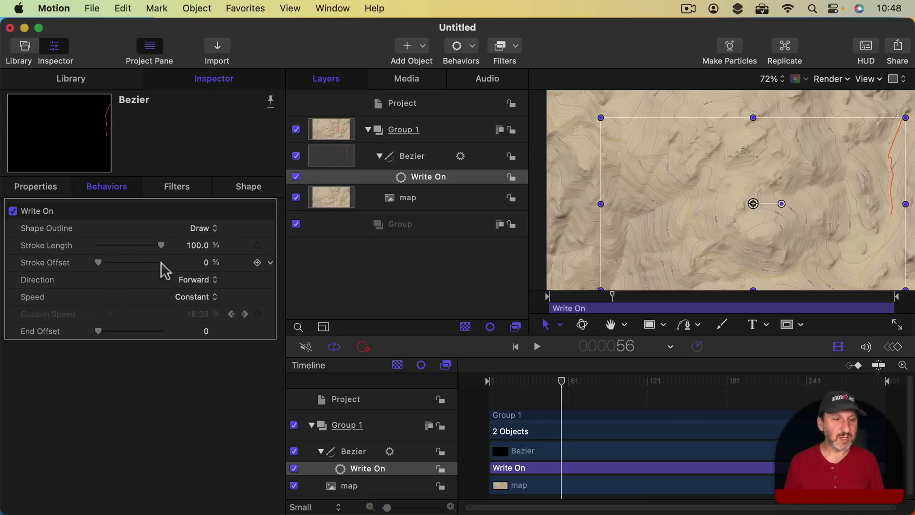
click(194, 297)
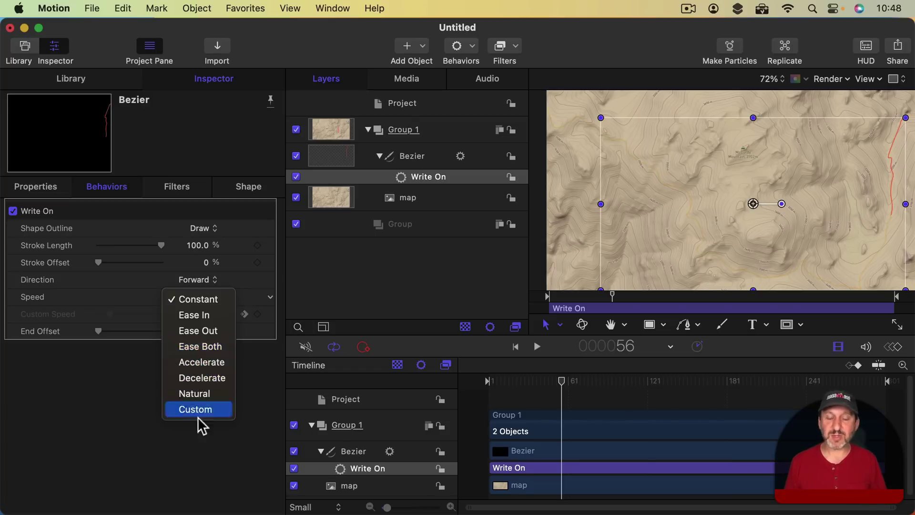
click(103, 349)
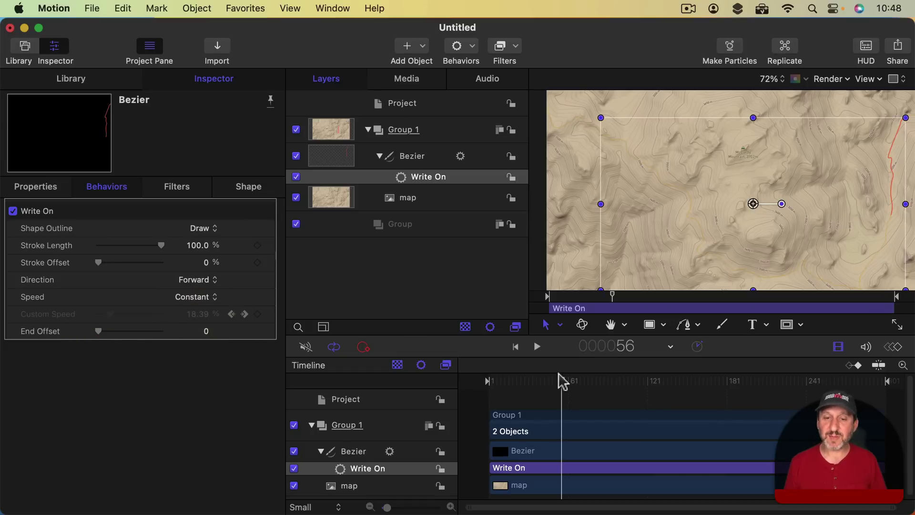
mouse_move(561, 381)
mouse_down()
mouse_move(686, 381)
mouse_move(470, 381)
mouse_move(586, 388)
mouse_move(881, 353)
mouse_move(539, 363)
mouse_move(810, 368)
mouse_up()
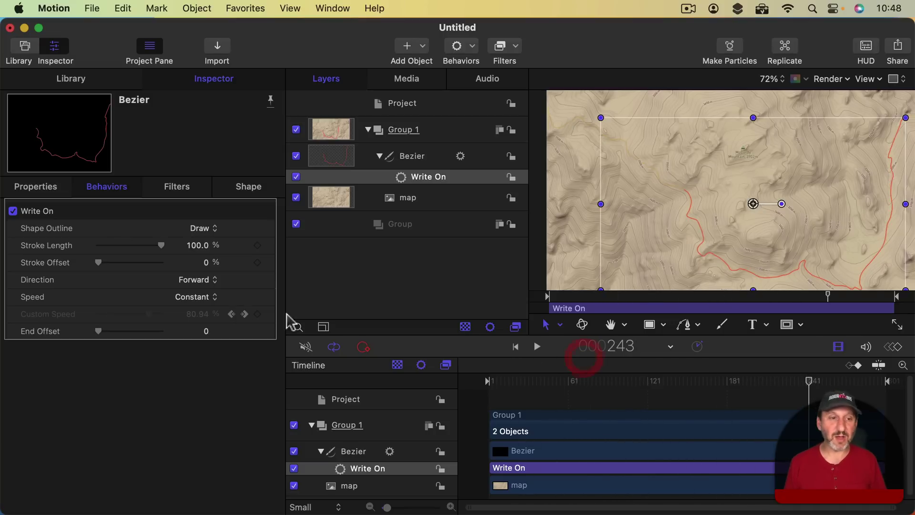
click(419, 157)
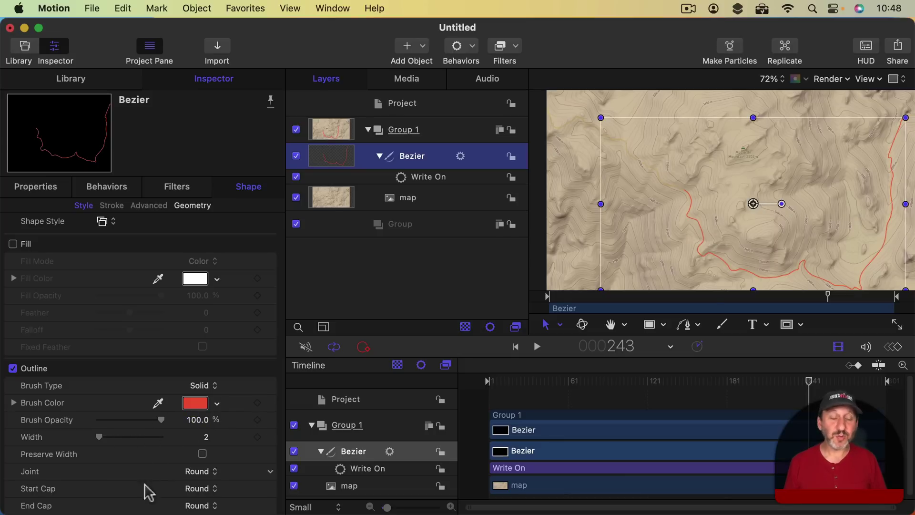
click(200, 386)
click(134, 394)
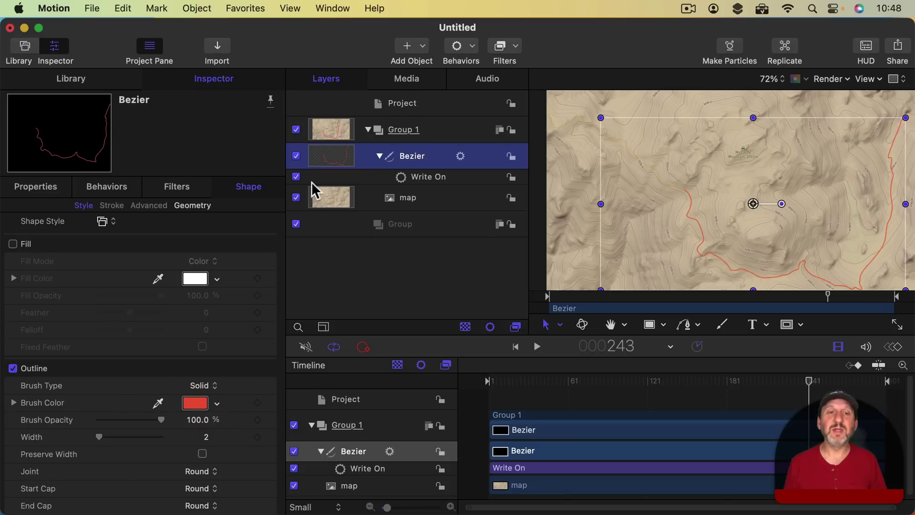
click(438, 185)
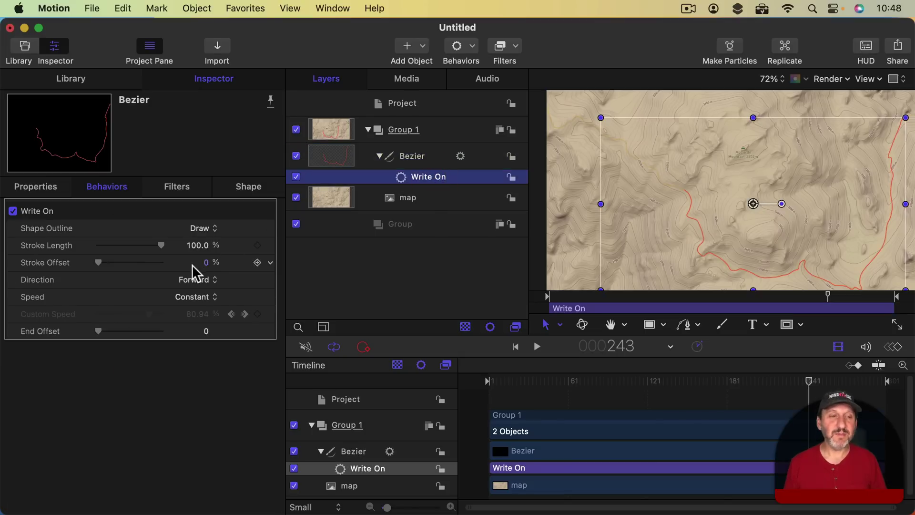
click(196, 245)
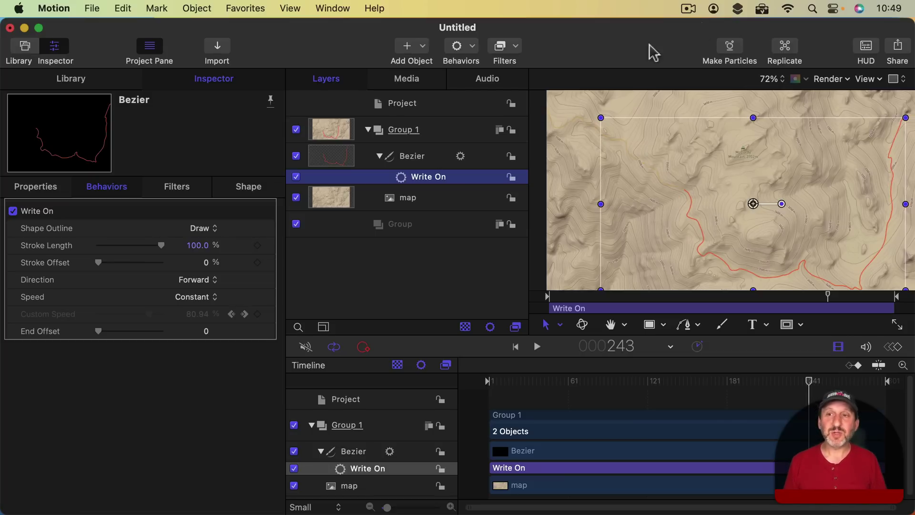
- Import the hiker image from the desktop into the Motion project
drag(830, 37, 711, 37)
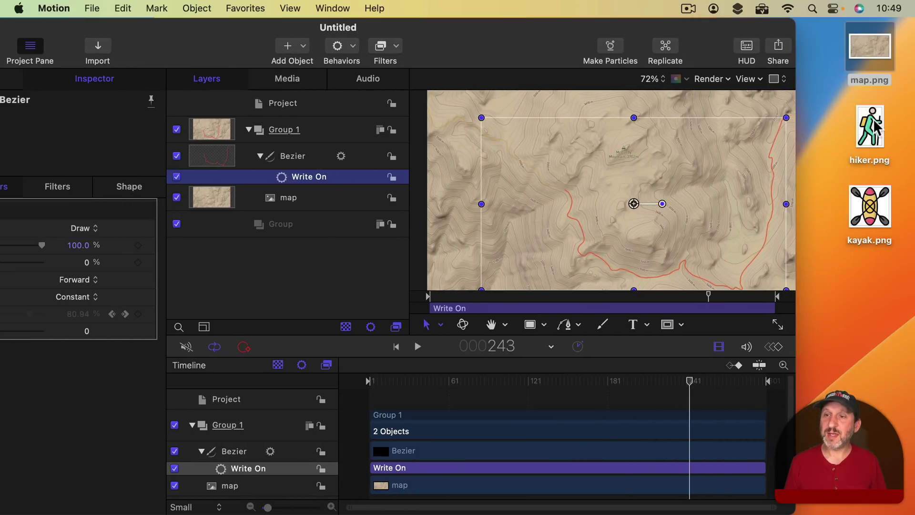
drag(876, 128, 230, 122)
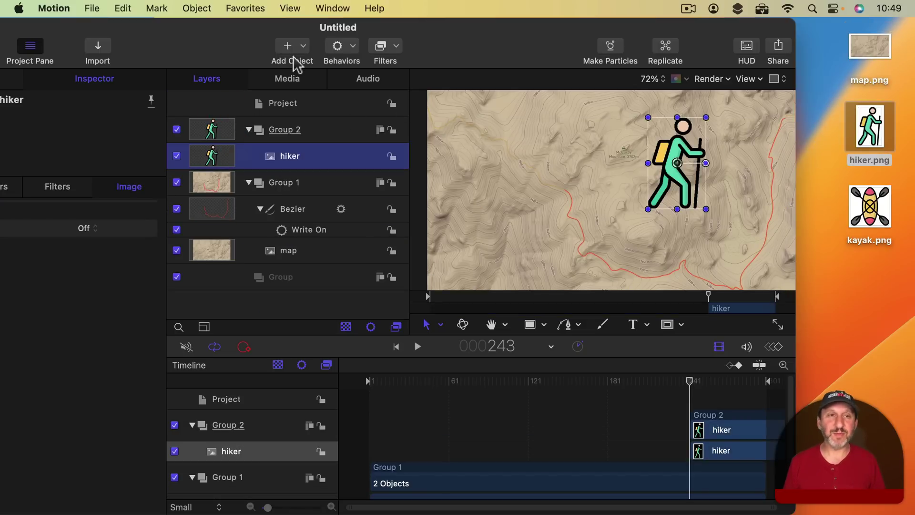
drag(208, 45, 333, 36)
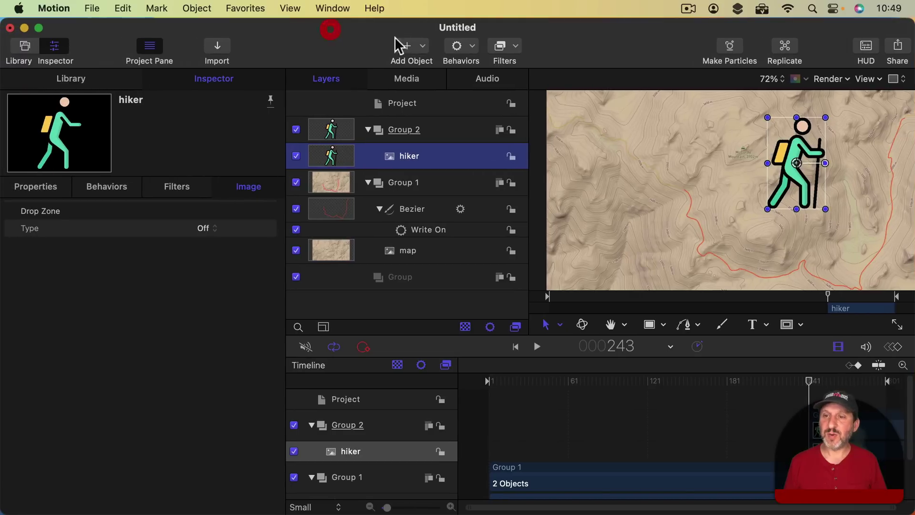
- Scale the hiker layer down to 17% in the Inspector's Properties
click(208, 82)
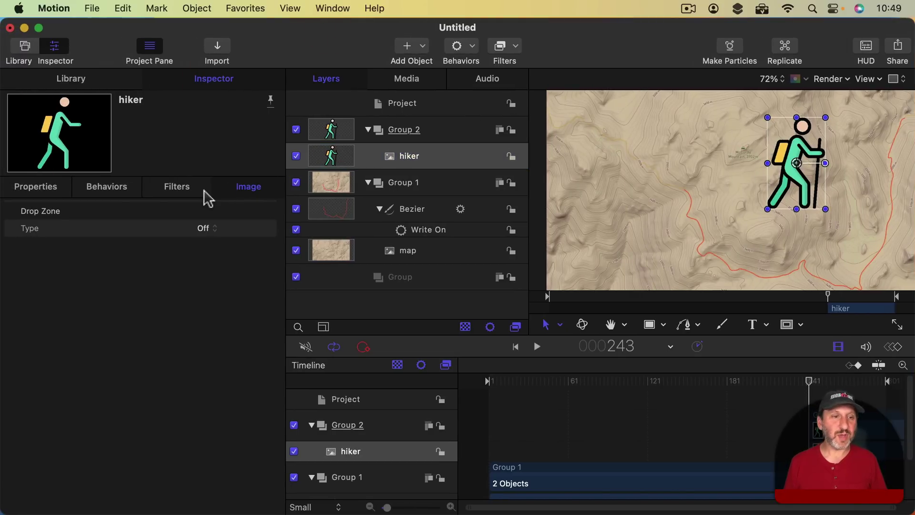
click(43, 187)
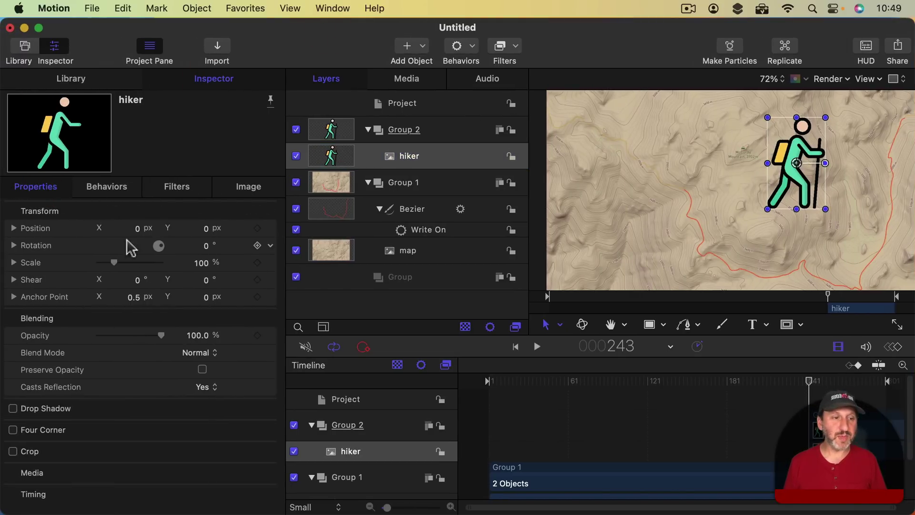
drag(114, 263, 101, 263)
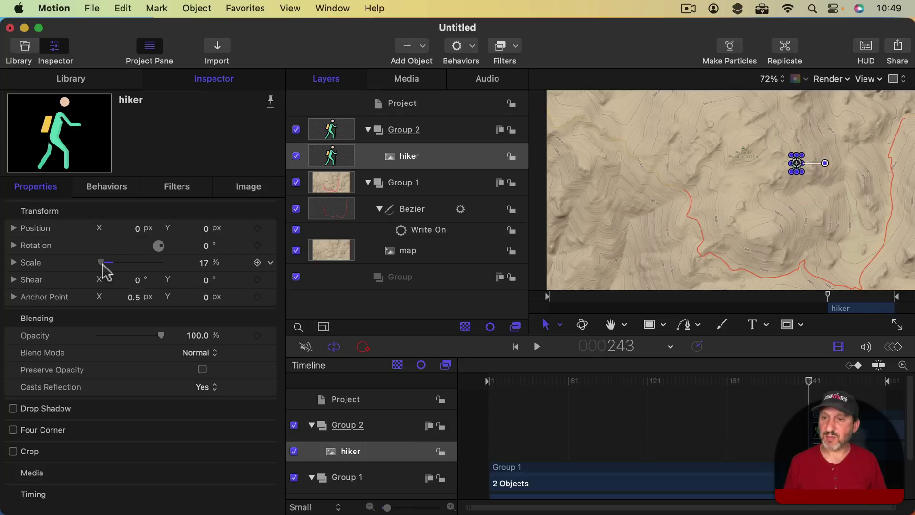
click(812, 181)
click(796, 163)
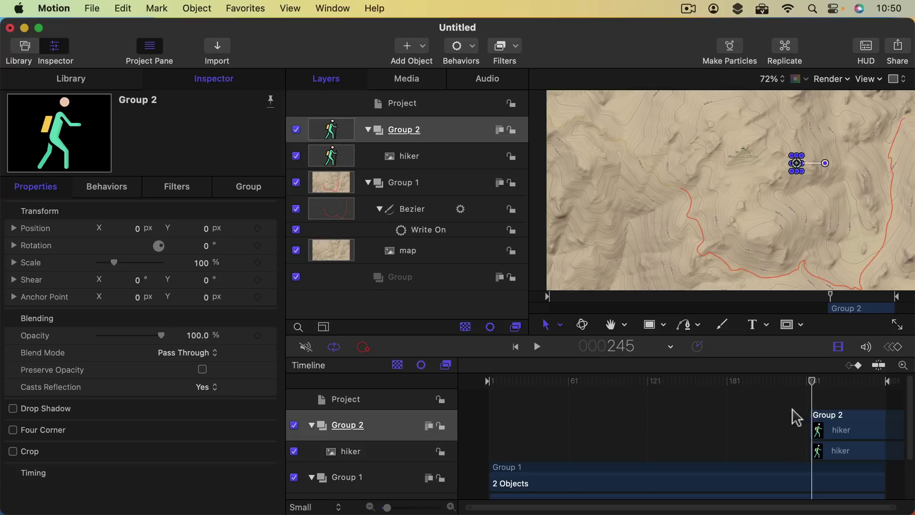
- Move the Group 2 and hiker timeline bars to start at frame 1, then preview
shift+click(849, 454)
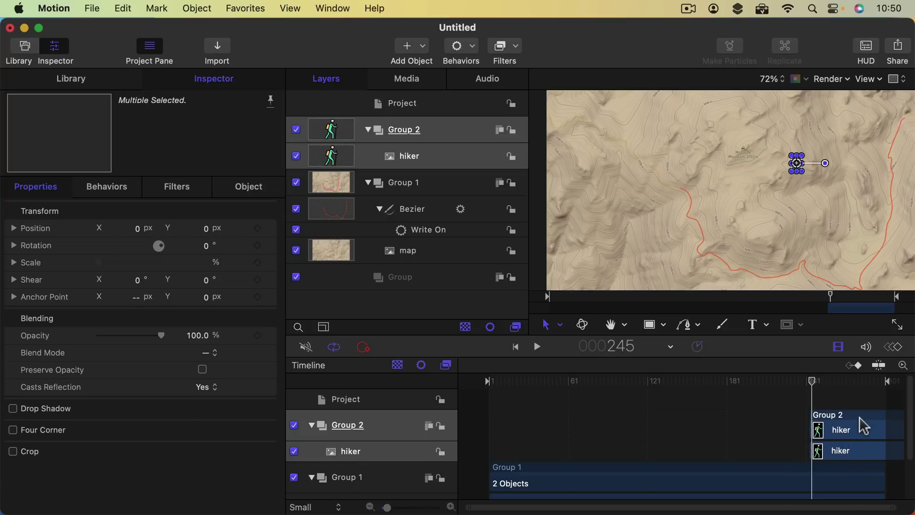
mouse_move(863, 426)
mouse_down()
mouse_move(537, 435)
mouse_move(548, 442)
mouse_up()
scroll(734, 444, down, 3)
scroll(732, 440, up, 5)
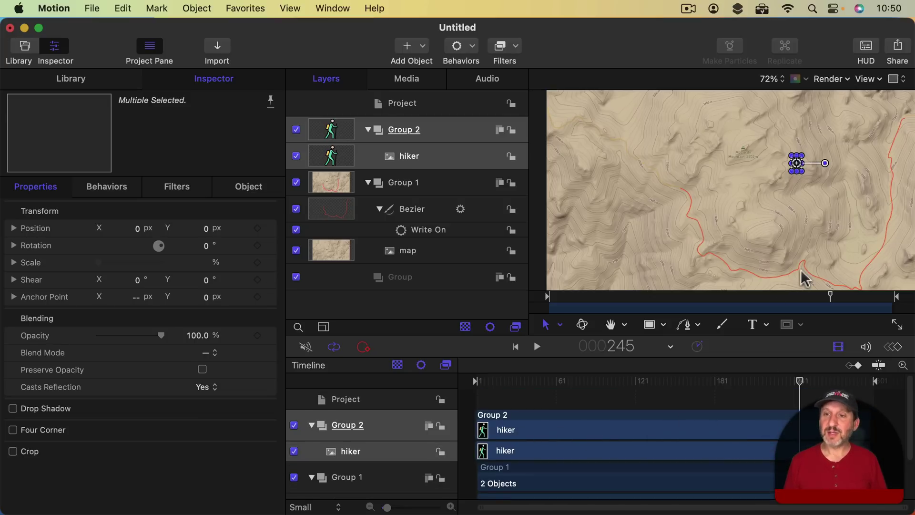
mouse_move(800, 381)
mouse_down()
mouse_move(828, 381)
mouse_move(701, 380)
mouse_up()
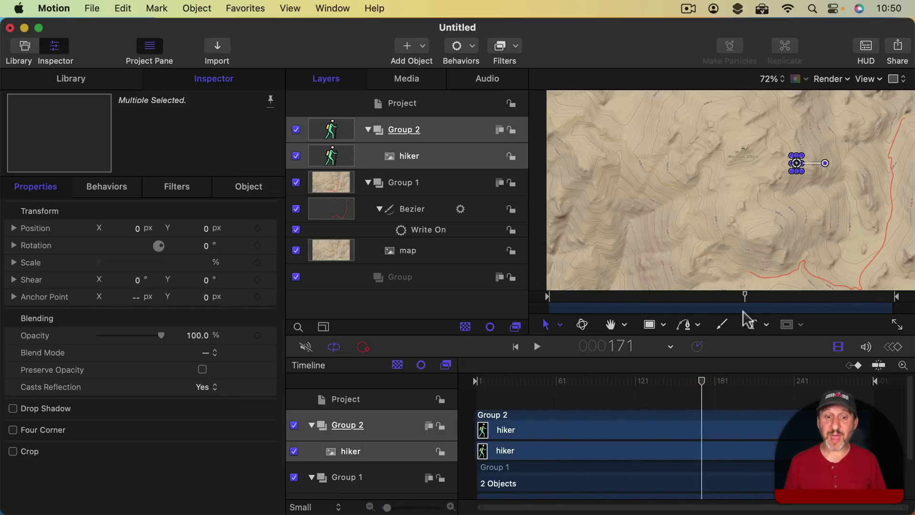
click(446, 157)
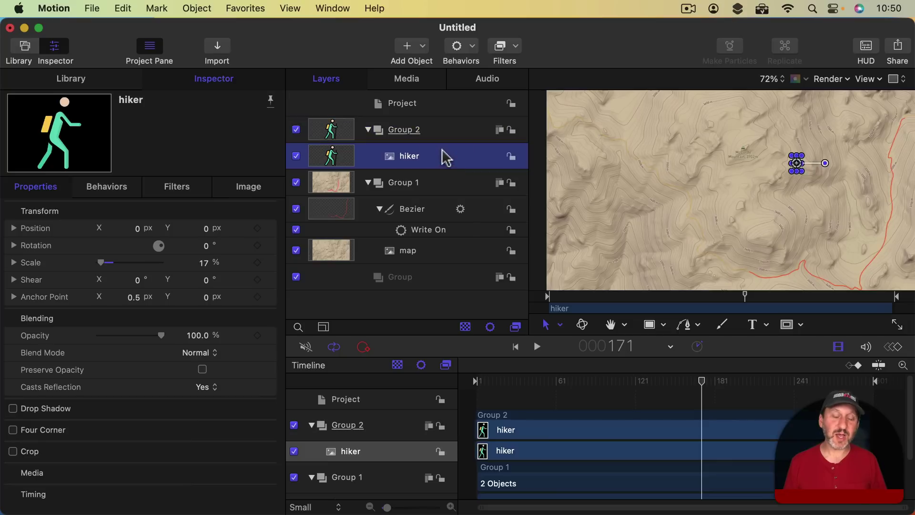
click(439, 130)
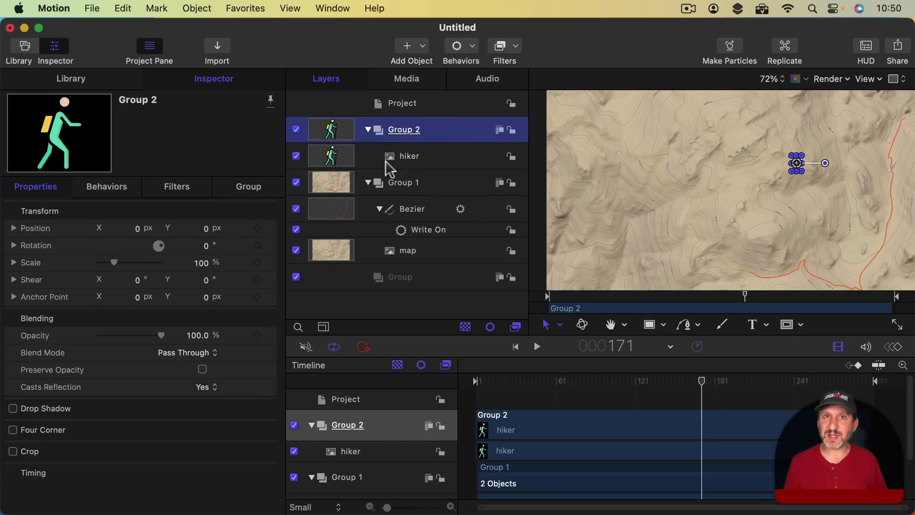
- Add a Motion Path behaviour to Group 2 and scrub to preview the hiker moving
click(468, 48)
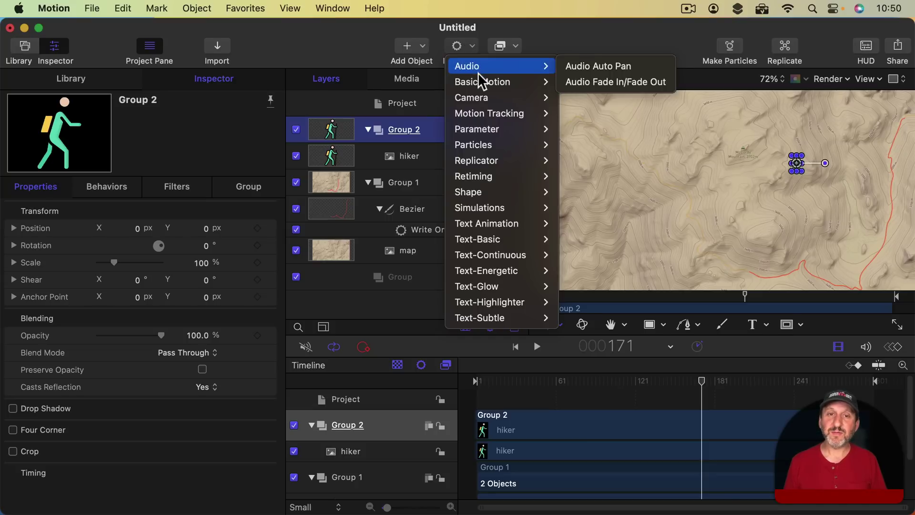
mouse_move(482, 82)
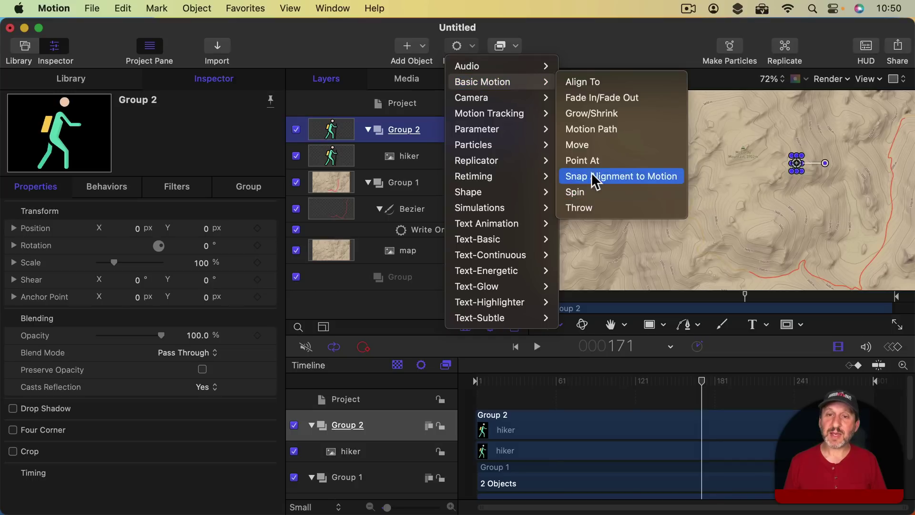
click(597, 130)
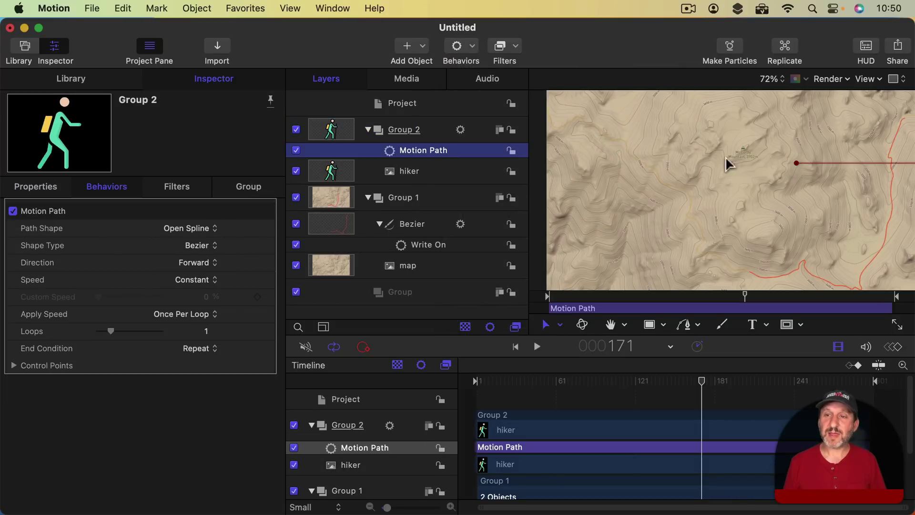
mouse_move(702, 384)
mouse_down()
mouse_move(770, 388)
mouse_move(508, 401)
mouse_move(524, 398)
mouse_up()
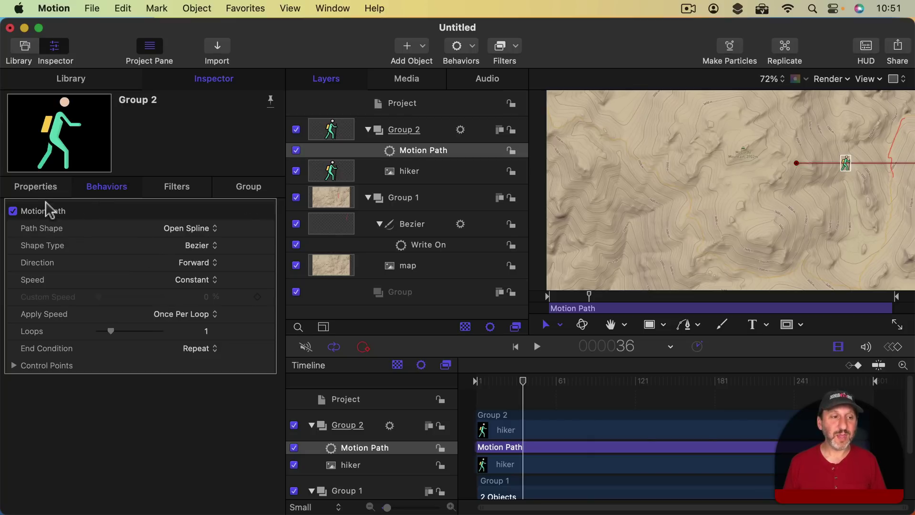
mouse_move(143, 245)
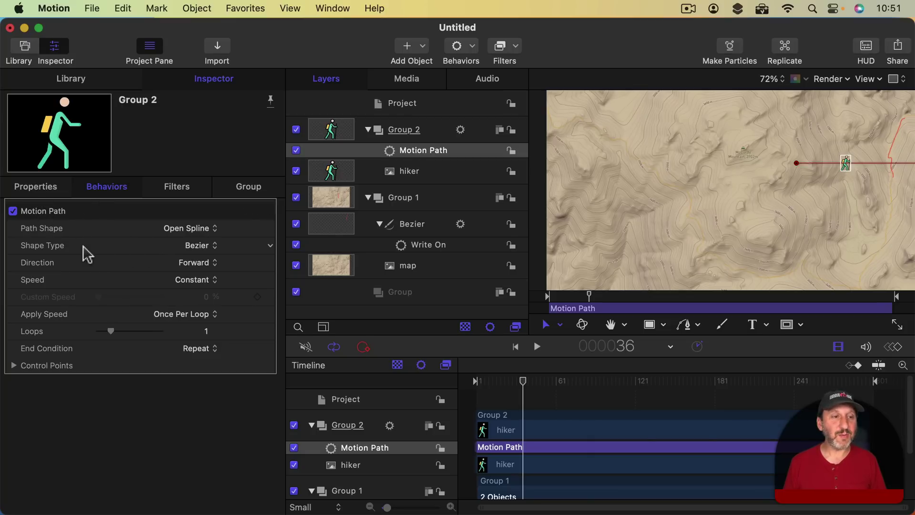
- Set the motion path shape to Geometry with the red Bezier trail as shape source
click(193, 236)
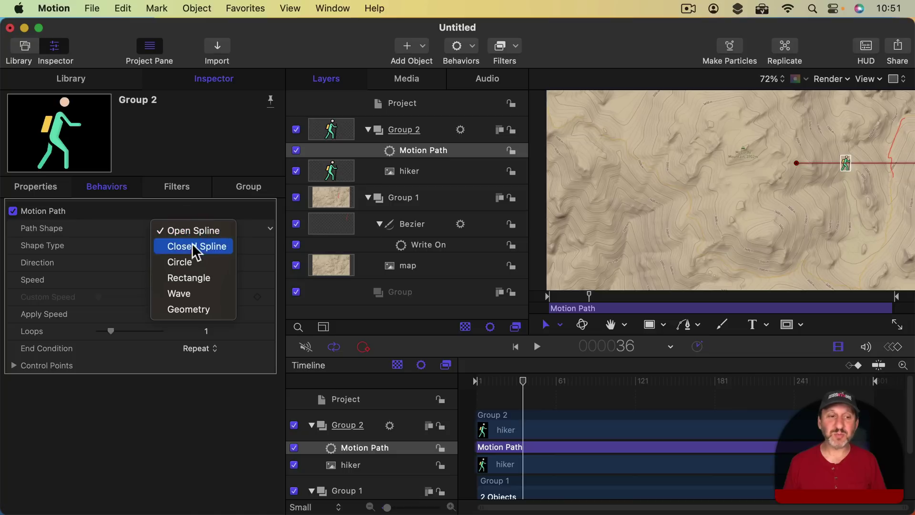
click(200, 310)
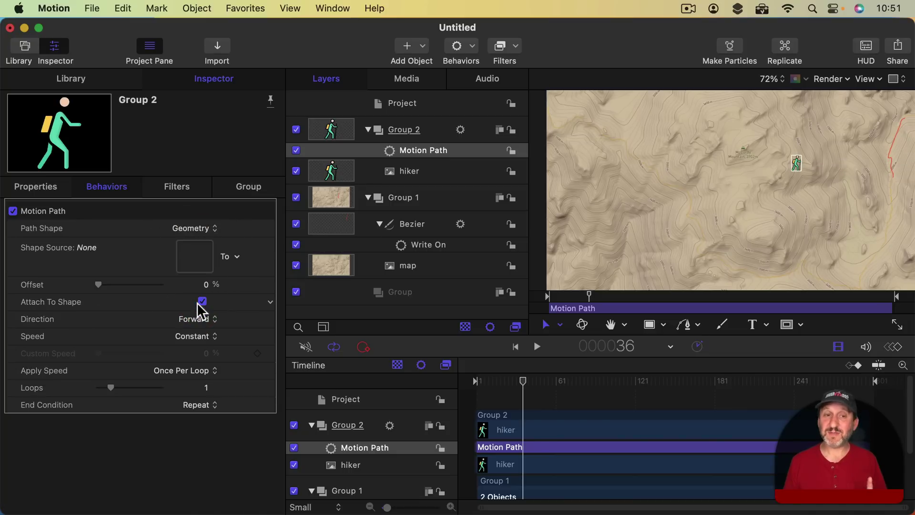
mouse_move(194, 255)
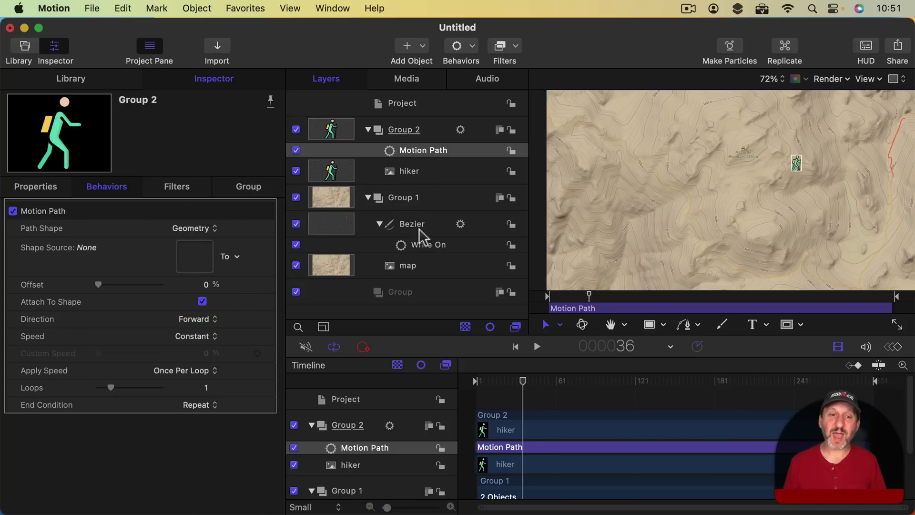
drag(419, 231, 193, 261)
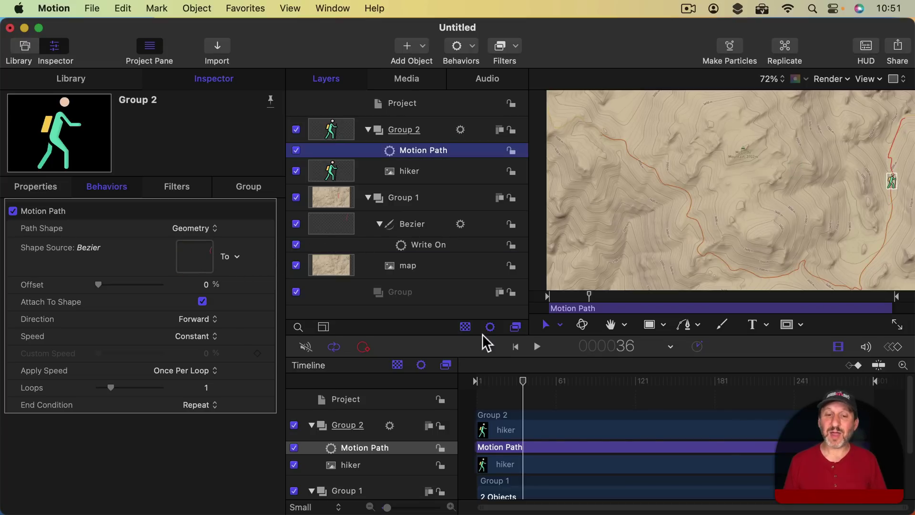
mouse_move(523, 381)
mouse_down()
mouse_move(574, 384)
mouse_move(473, 381)
mouse_move(704, 402)
mouse_up()
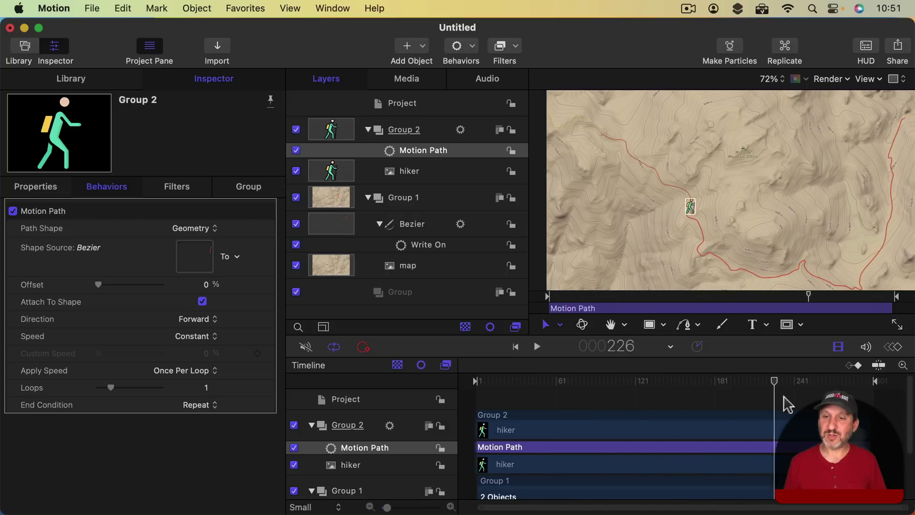
- Scrub back and forth to check the hiker travelling along the trail
drag(703, 402, 625, 406)
click(625, 407)
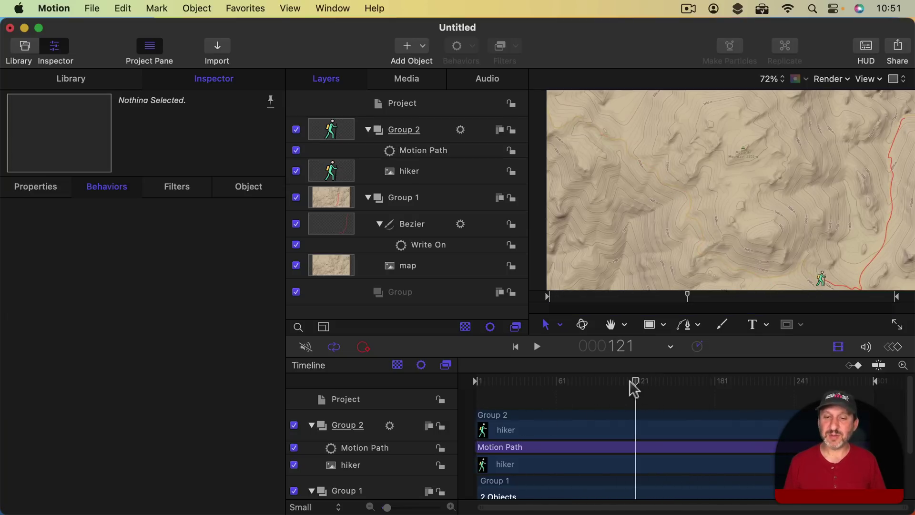
drag(636, 381, 562, 383)
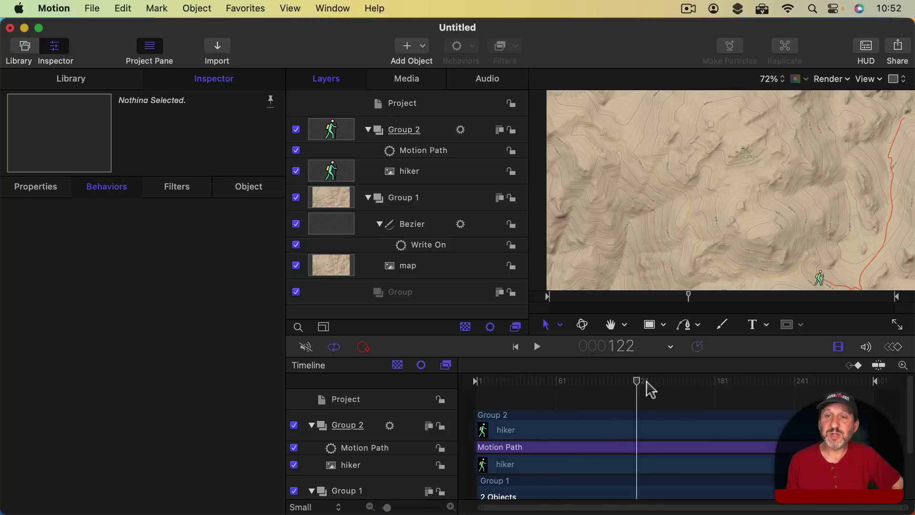
mouse_move(649, 388)
mouse_down()
mouse_move(805, 382)
mouse_move(585, 384)
mouse_move(790, 381)
mouse_move(693, 377)
mouse_up()
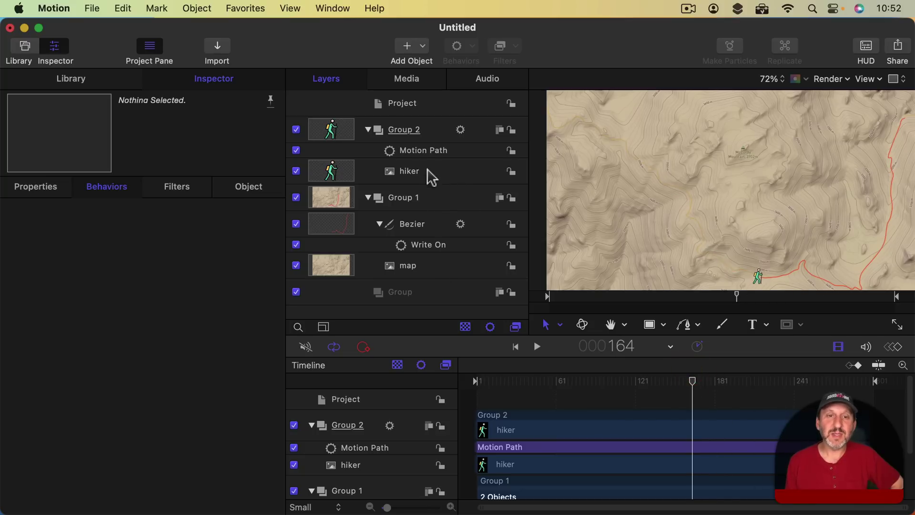
- Keep both Motion Path and Write On speeds at Constant, then confirm the hiker stays in sync
click(423, 151)
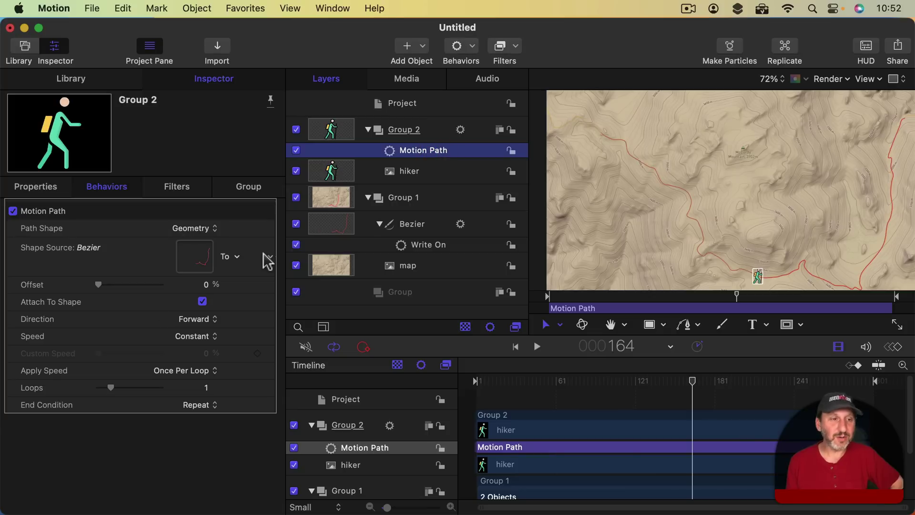
click(196, 336)
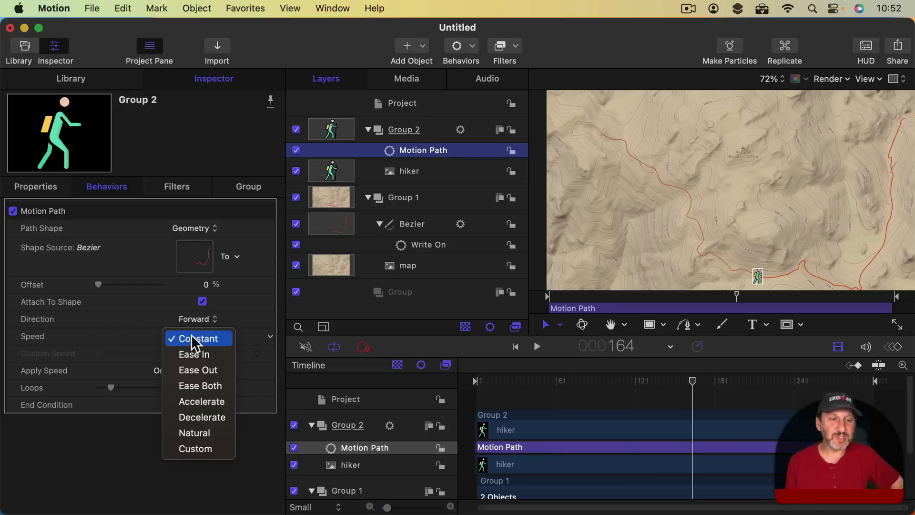
click(128, 330)
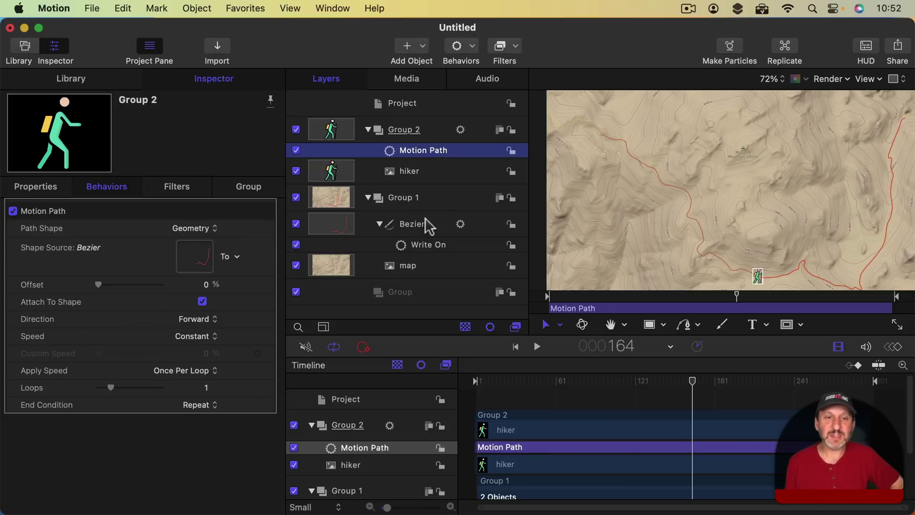
click(428, 246)
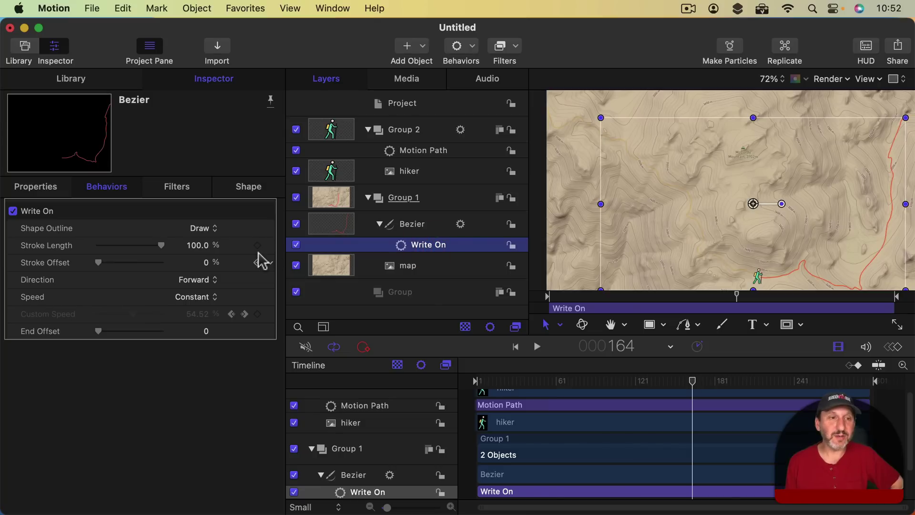
click(196, 296)
click(118, 294)
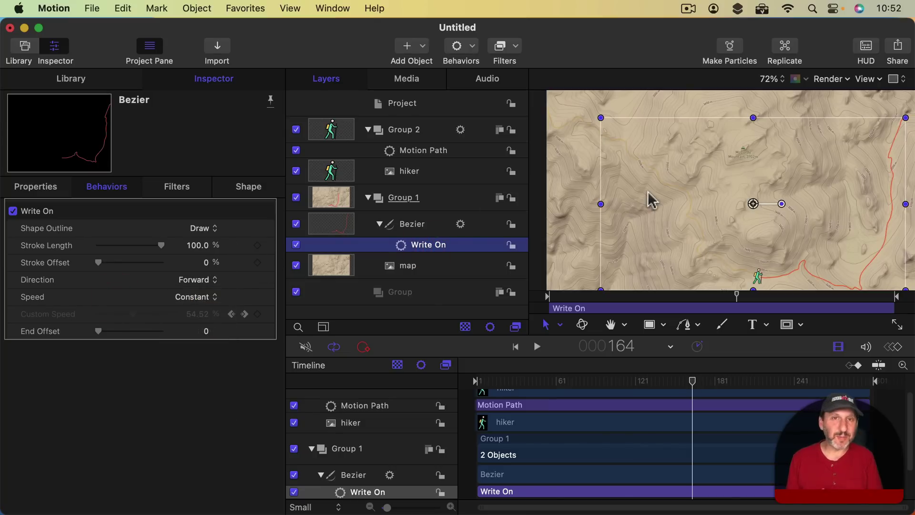
drag(695, 381, 828, 362)
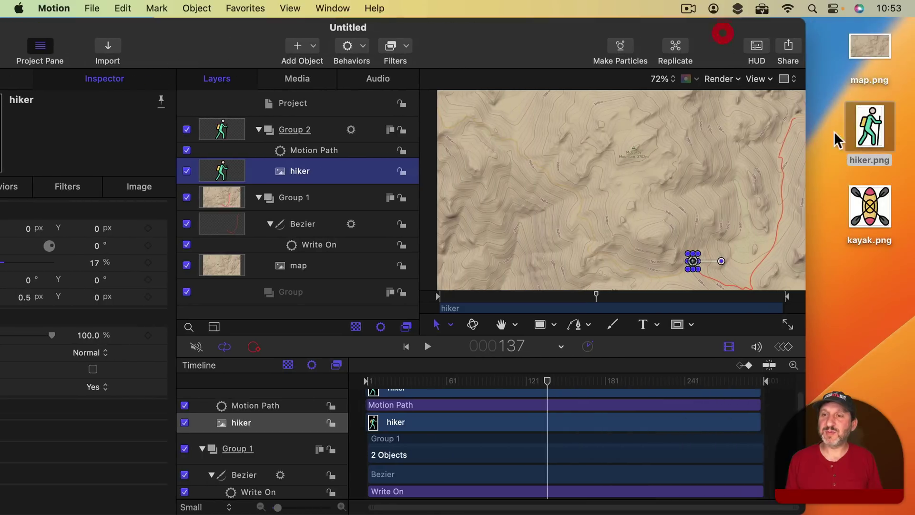
- Import the kayak image into Group 2 and scale it to 19%
drag(870, 209, 316, 191)
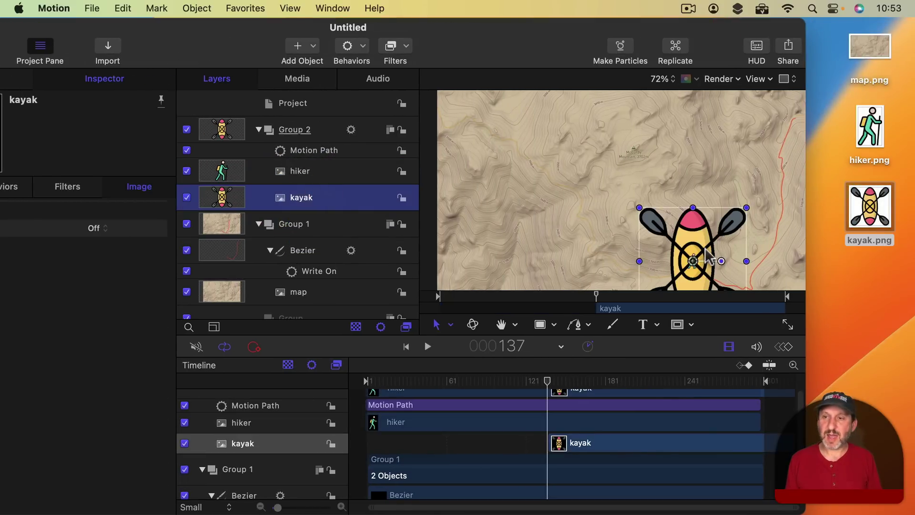
drag(211, 52, 319, 50)
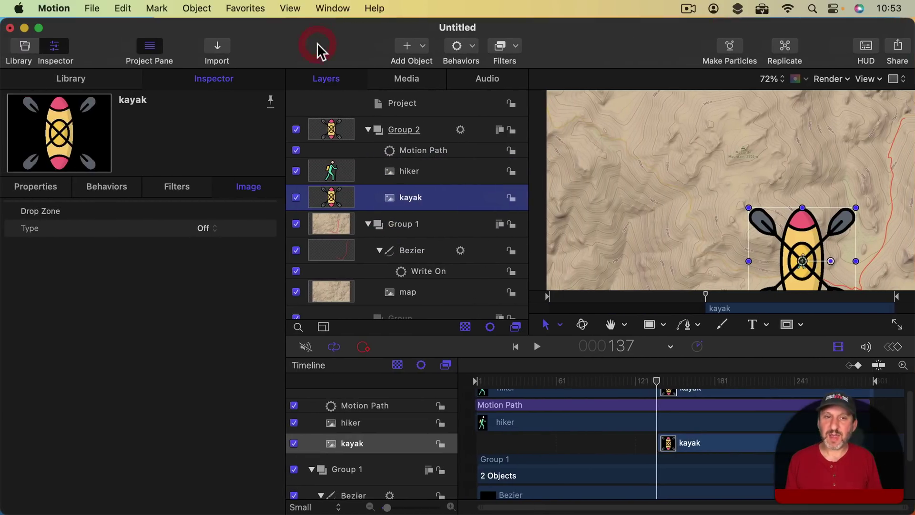
click(37, 188)
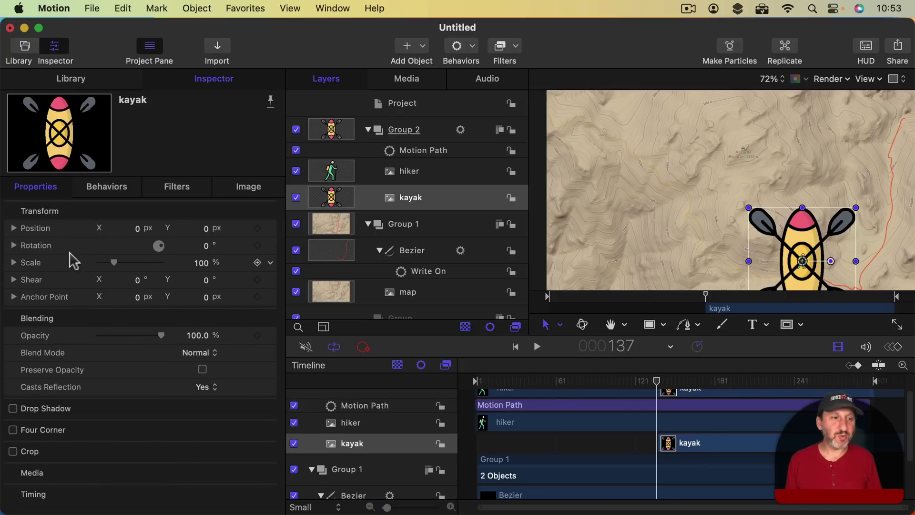
drag(114, 263, 102, 262)
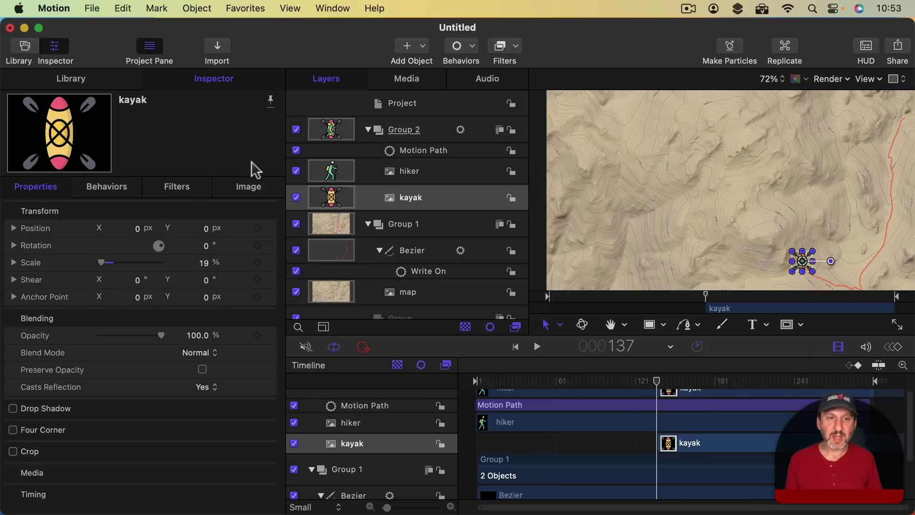
- Delete the hiker layer and scrub ahead to watch the kayak
click(451, 171)
key(BackSpace)
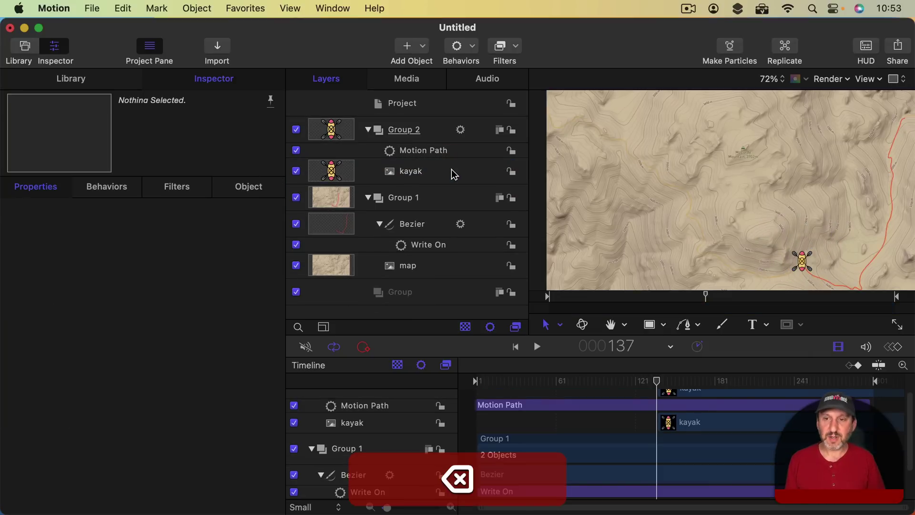
drag(657, 381, 757, 382)
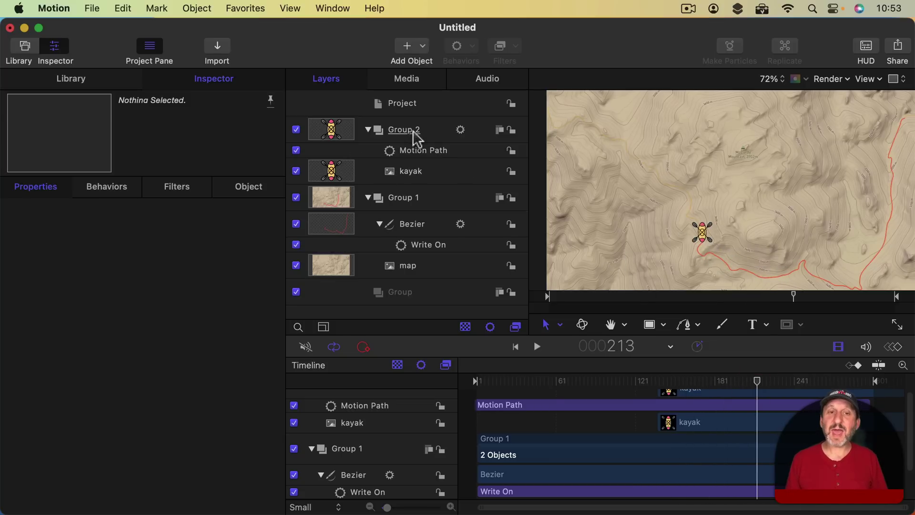
- Add a Snap Alignment to Motion behaviour to Group 2
click(425, 139)
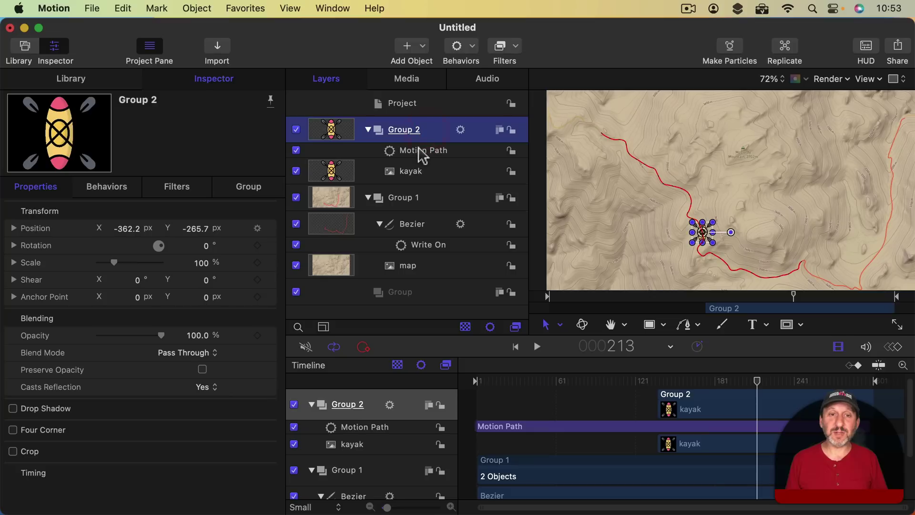
click(462, 47)
mouse_move(482, 82)
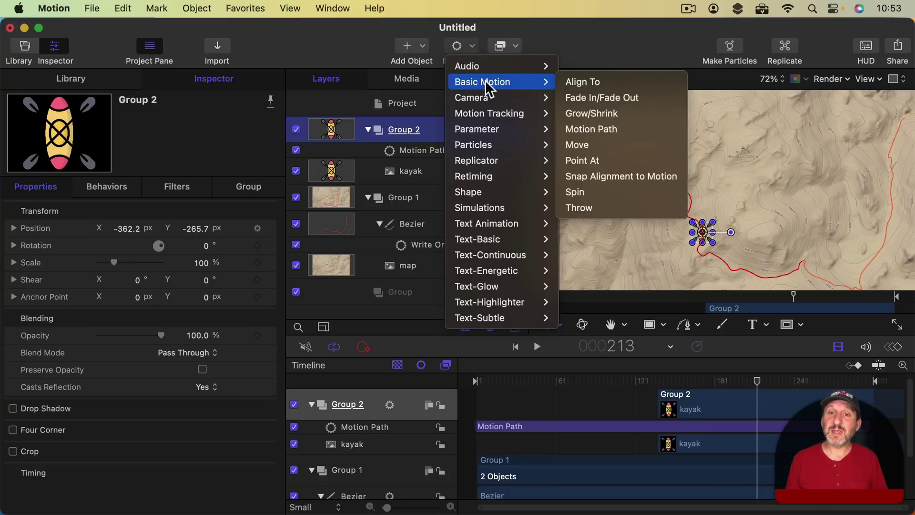
click(650, 180)
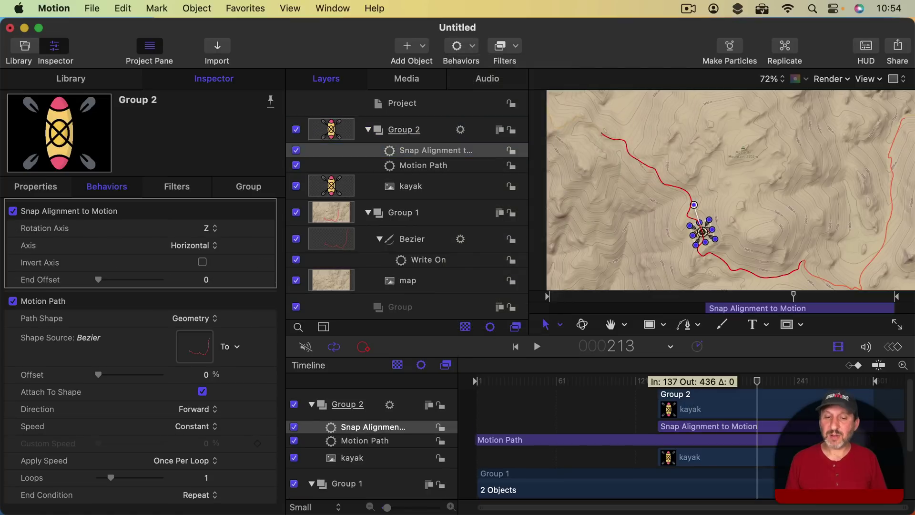
click(719, 404)
- Start the kayak and alignment behaviour at frame 1, then preview the kayak's orientation
drag(704, 456, 530, 464)
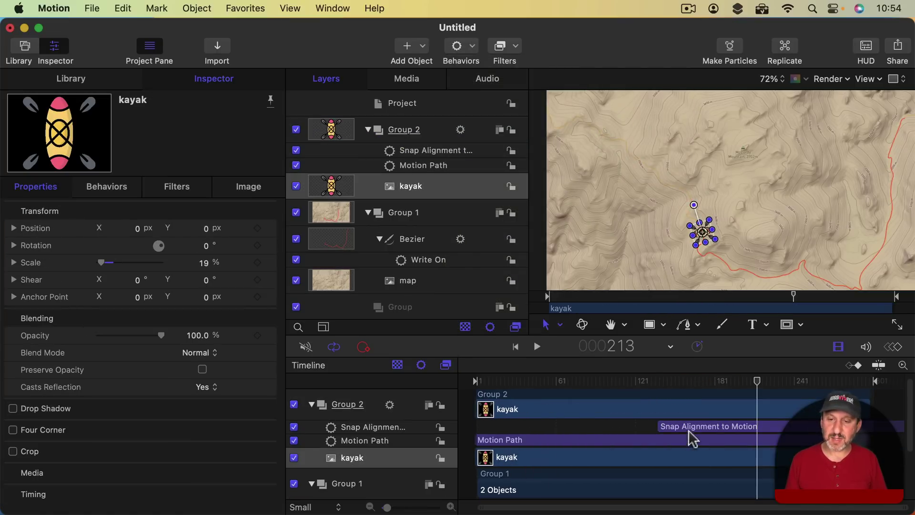
drag(689, 431, 507, 428)
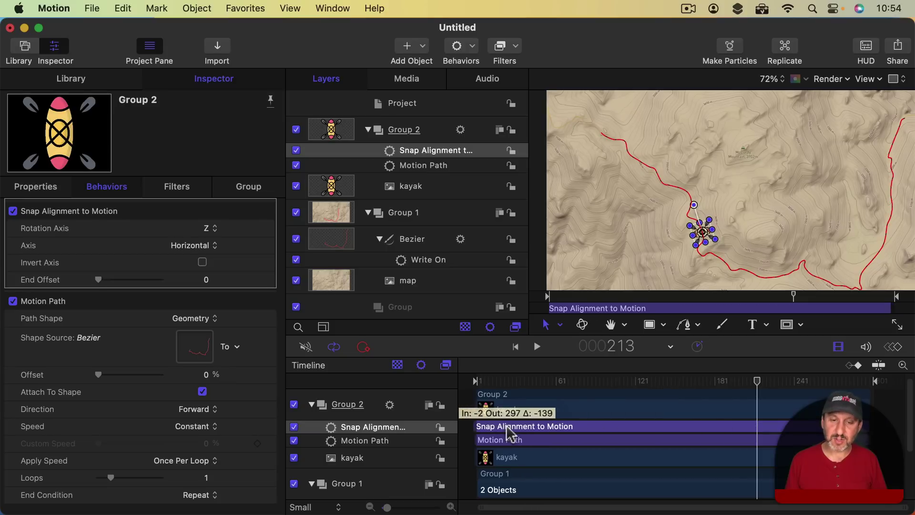
drag(509, 431, 510, 431)
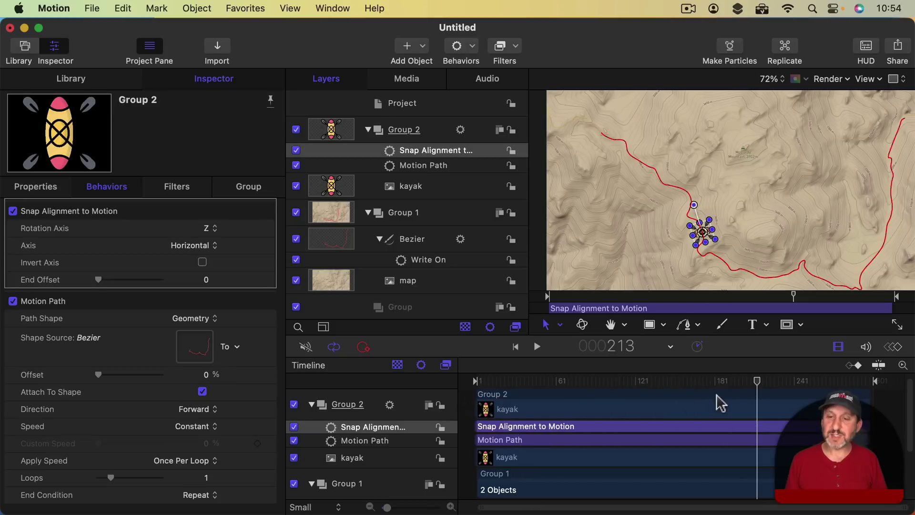
drag(757, 381, 453, 384)
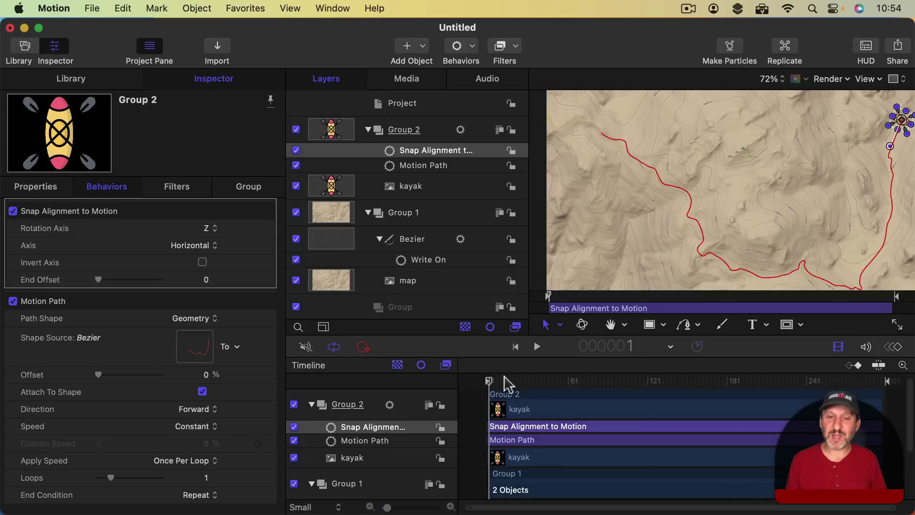
drag(503, 381, 542, 381)
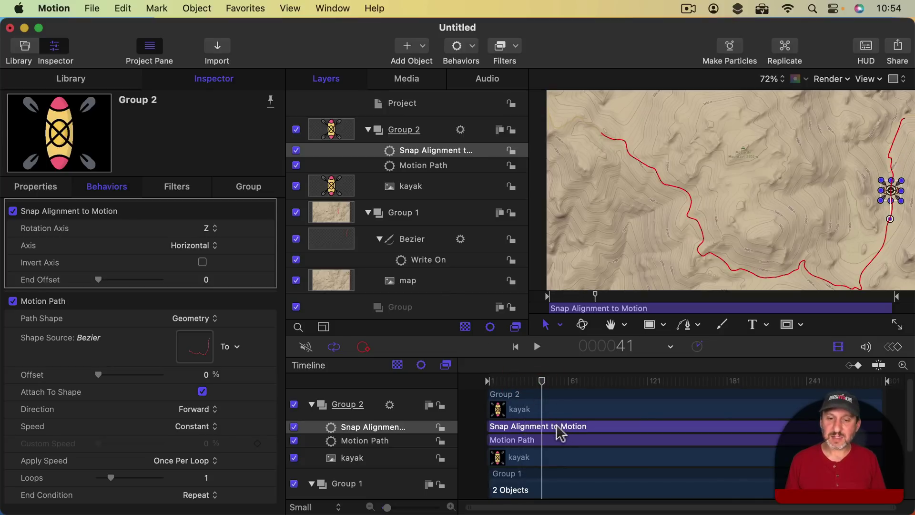
key(super+shift+a)
mouse_move(540, 381)
mouse_down()
mouse_move(496, 380)
mouse_move(681, 381)
mouse_up()
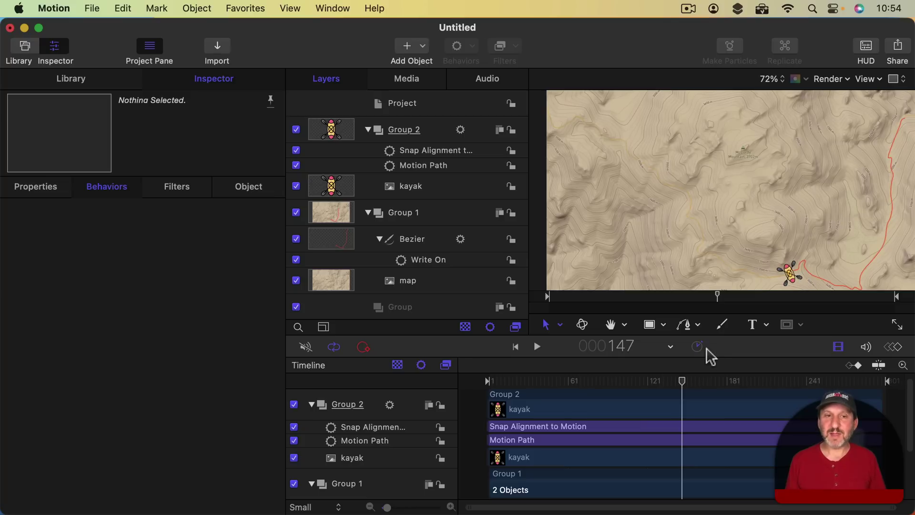
- Set the Snap Alignment axis to Vertical and play back to check the kayak's heading
click(423, 166)
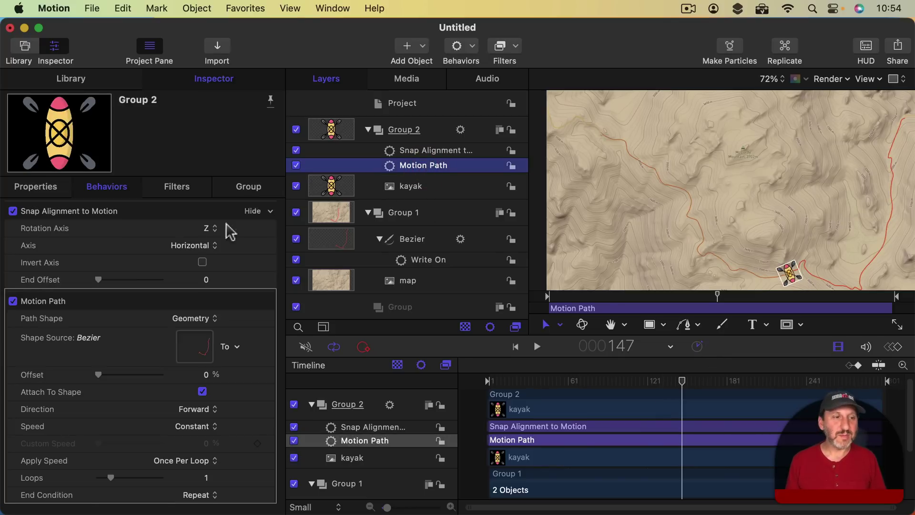
click(192, 245)
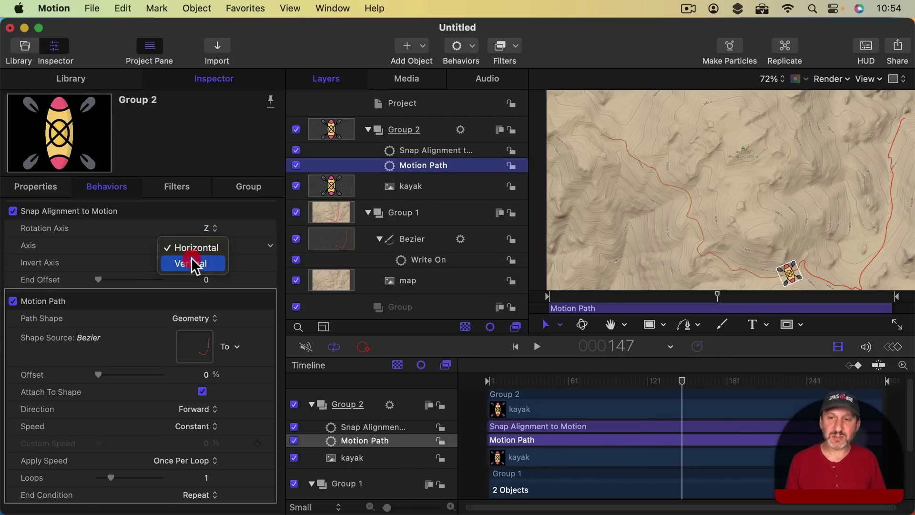
click(193, 263)
mouse_move(683, 389)
mouse_down()
mouse_move(866, 412)
mouse_move(638, 394)
mouse_up()
key(space)
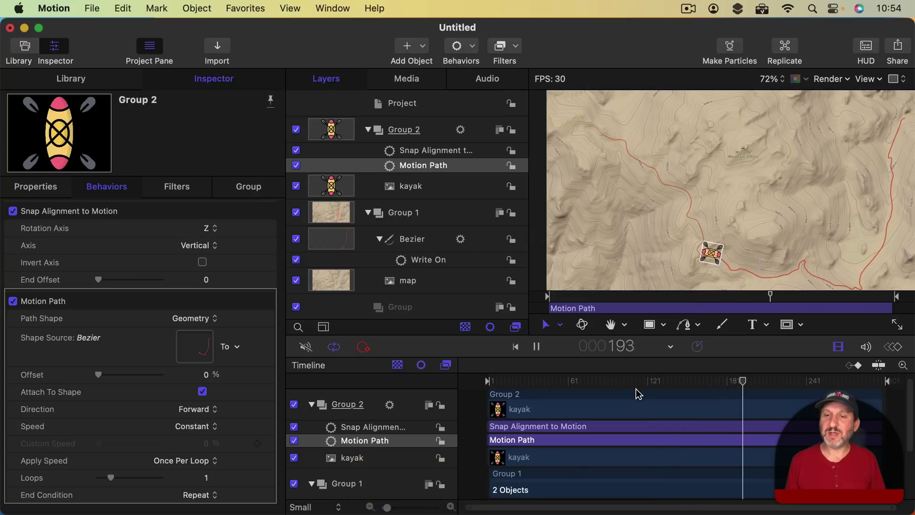
- Stop playback, review the Export Movie format settings, then cancel
key(space)
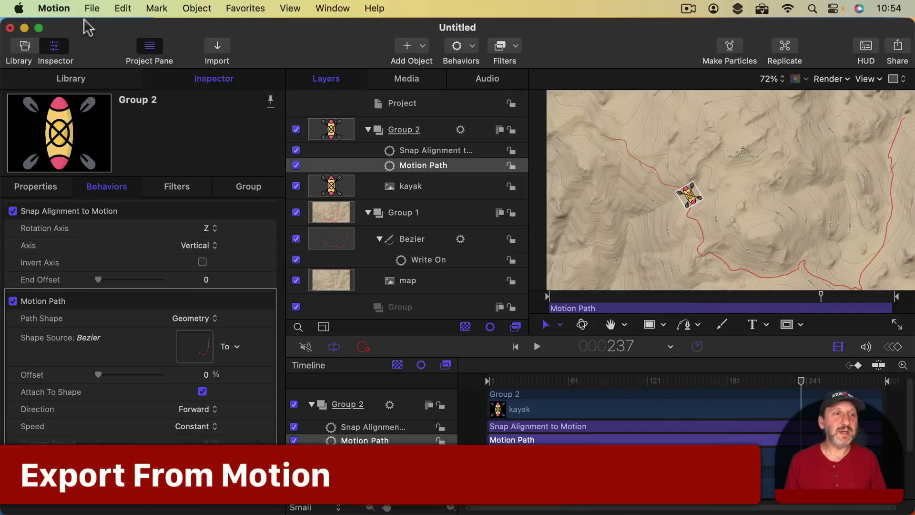
click(91, 9)
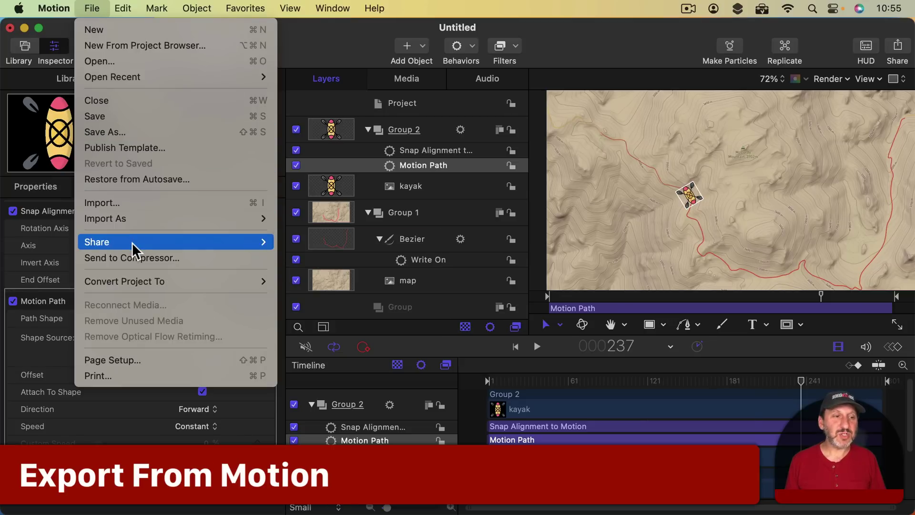
mouse_move(97, 242)
click(284, 244)
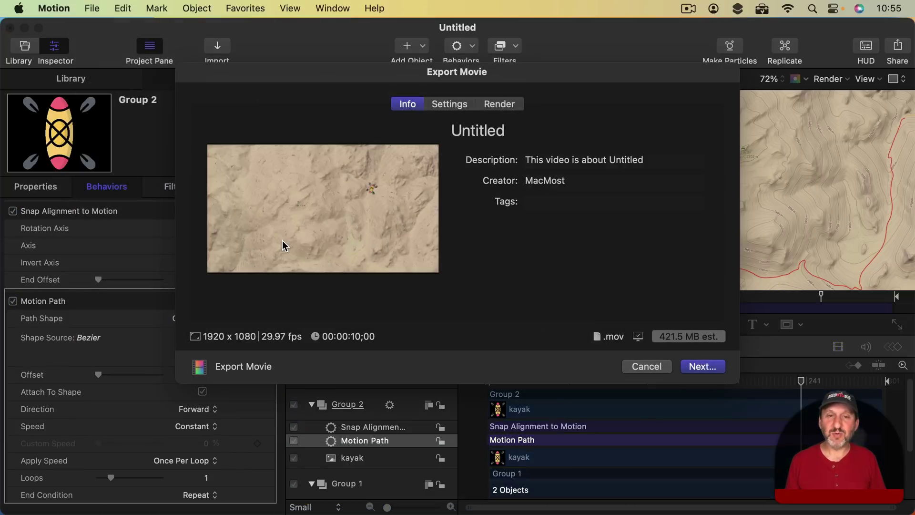
click(445, 106)
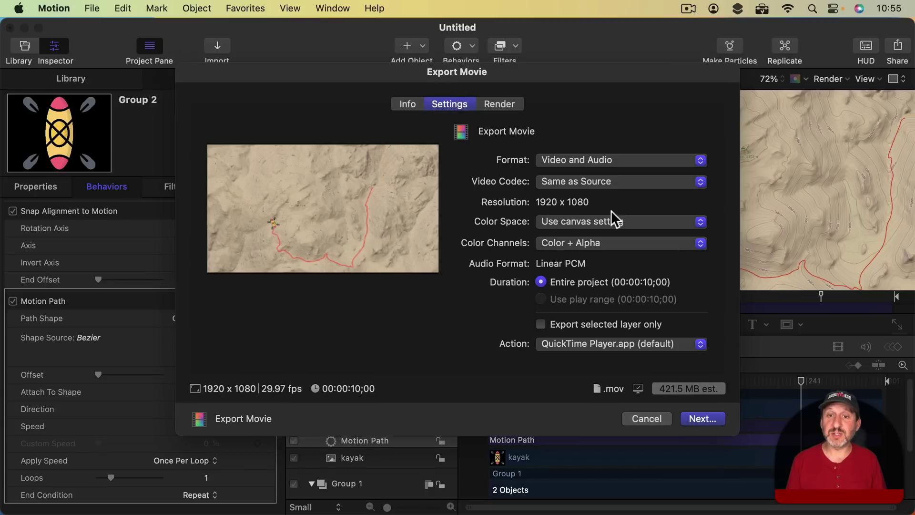
click(646, 419)
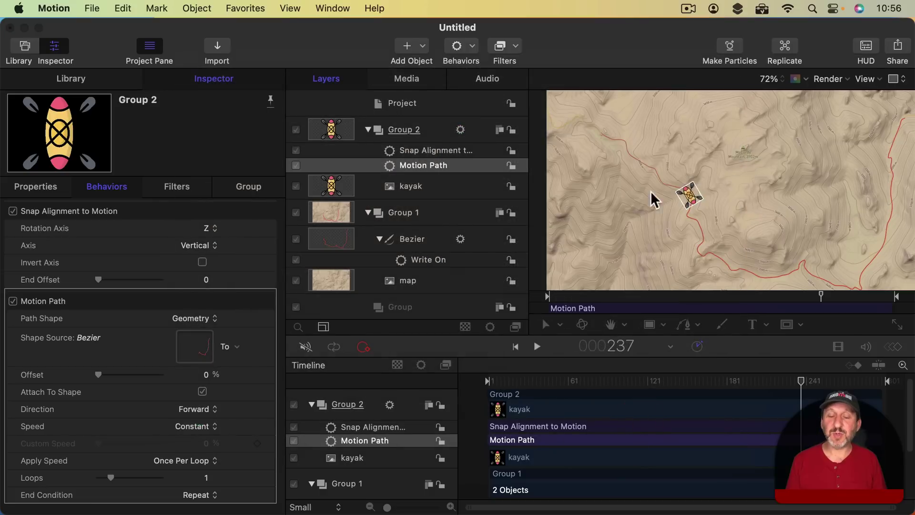
- Confirm the project preset is Broadcast HD 1080 in Project Properties
click(123, 8)
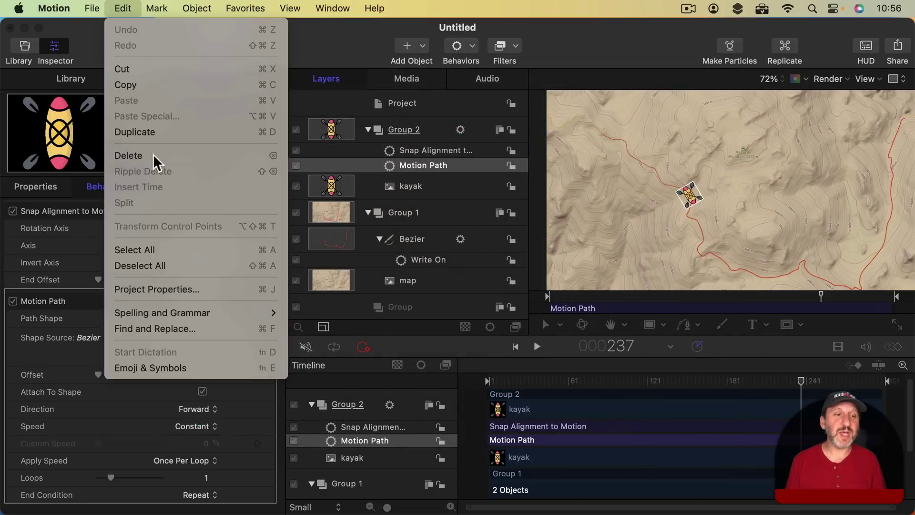
click(169, 289)
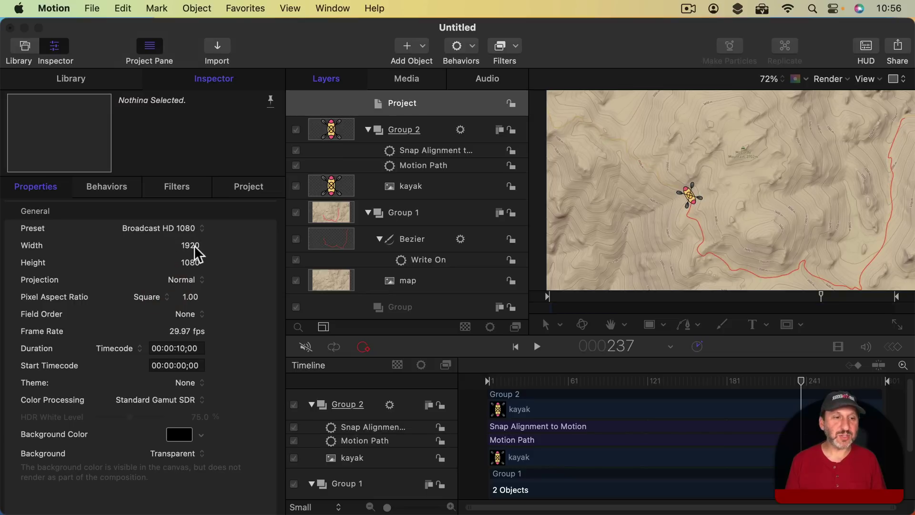
click(184, 235)
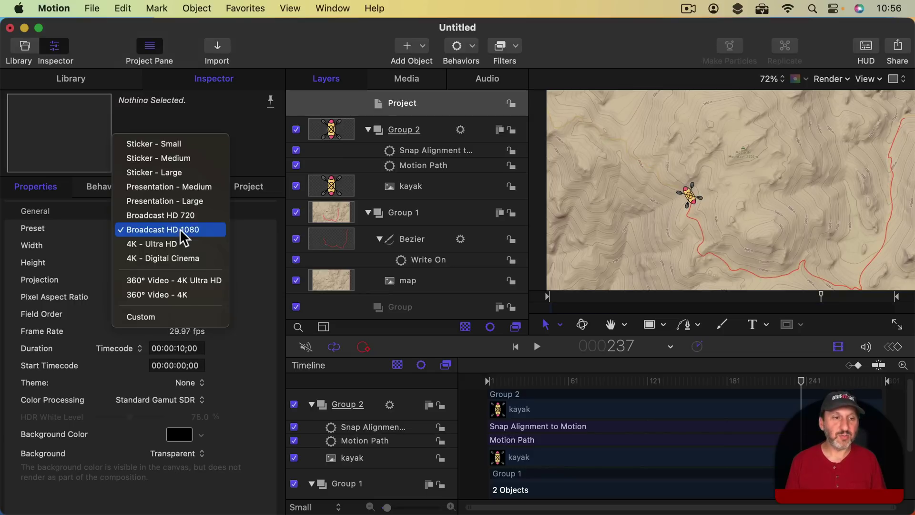
click(253, 140)
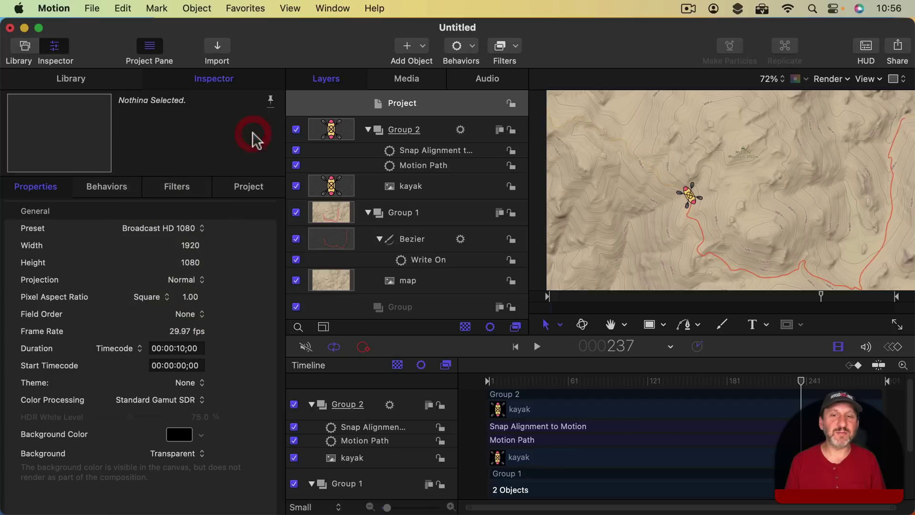
- Reopen Export Movie and proceed to saving the movie
click(92, 9)
mouse_move(96, 242)
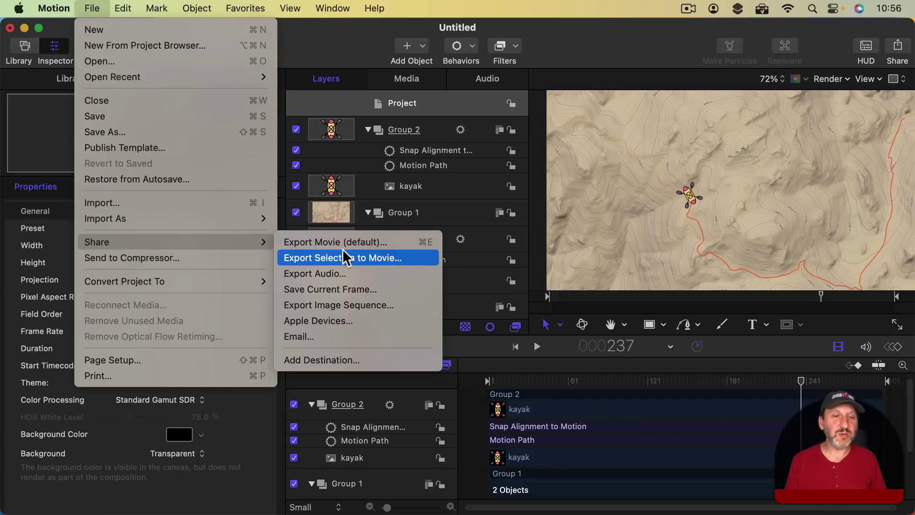
click(345, 243)
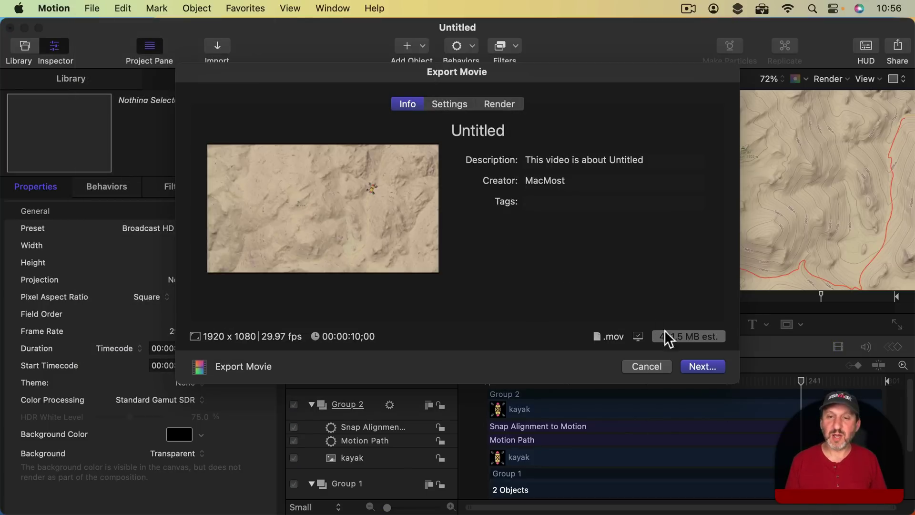
click(699, 367)
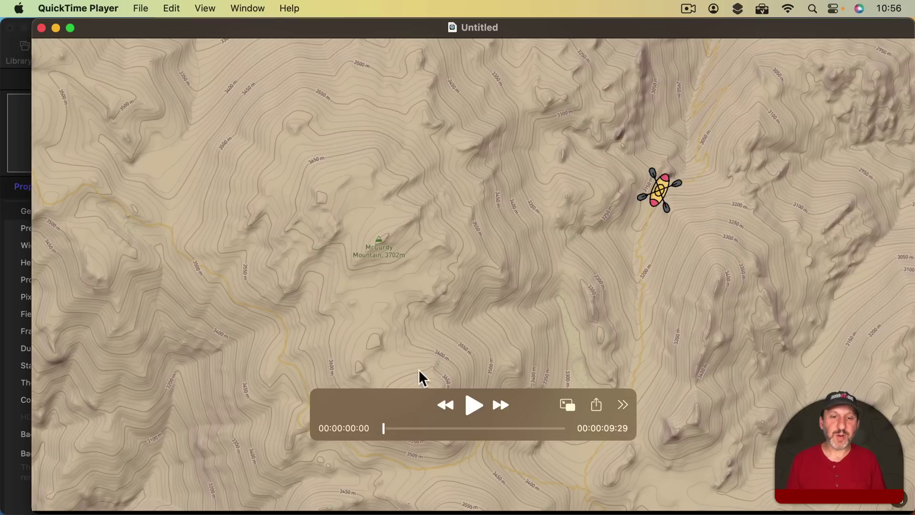
- Play the exported kayak movie in QuickTime Player
click(474, 412)
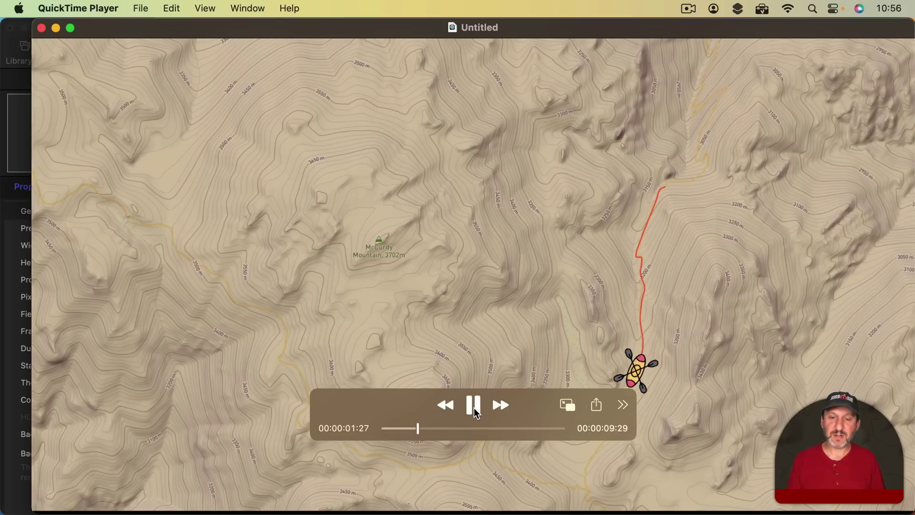